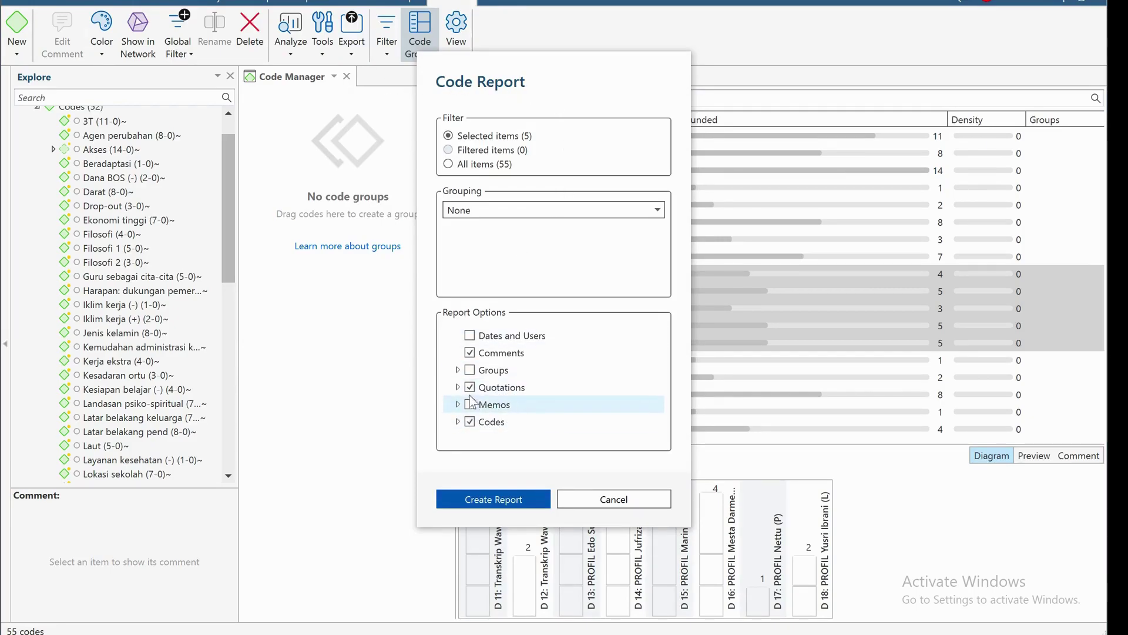
Generate a code report for the five selected codes, including comments, quotations with their content, and codes.
{"action": "left_click", "coordinate": [457, 387]}
{"action": "scroll", "coordinate": [542, 390], "scroll_direction": "down", "scroll_amount": 2}
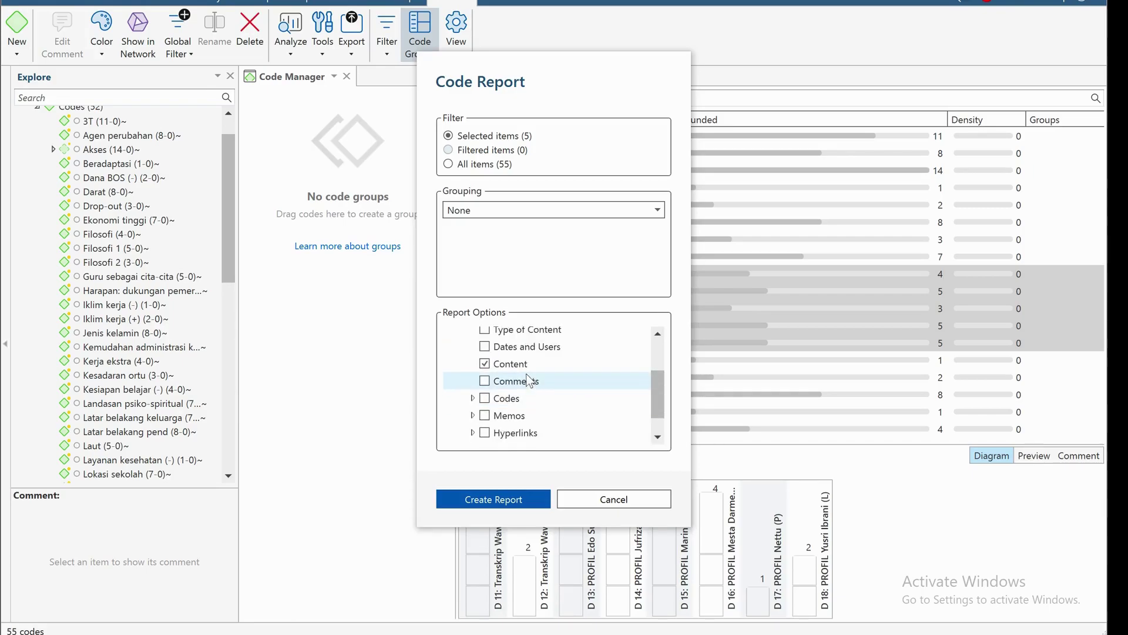
{"action": "scroll", "coordinate": [530, 423], "scroll_direction": "up", "scroll_amount": 2}
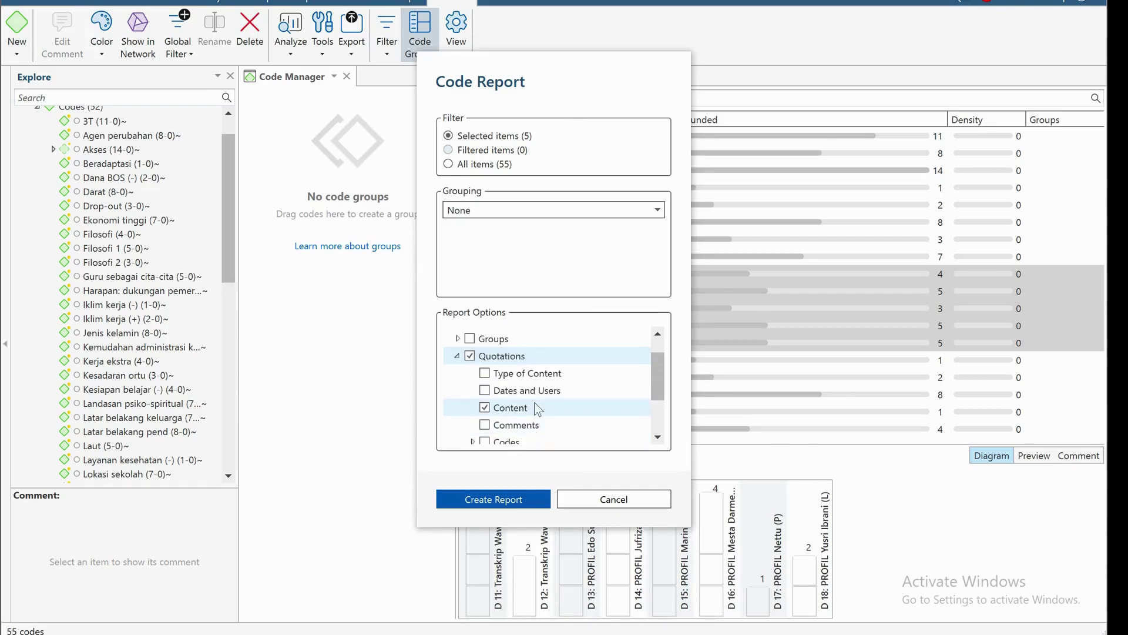
{"action": "left_click", "coordinate": [519, 500]}
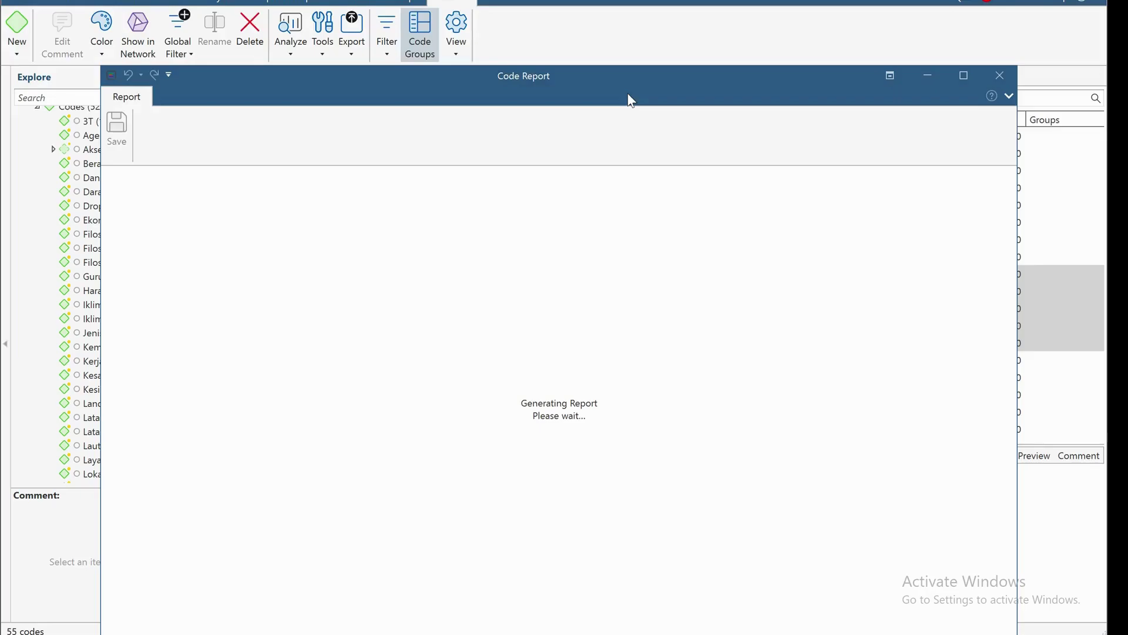
Enlarge the code report and examine the comments and quotations listed under each selected code, from Filosofi to Harapan: dukungan pemerintah.
{"action": "left_click_drag", "start_coordinate": [612, 100], "coordinate": [579, 6]}
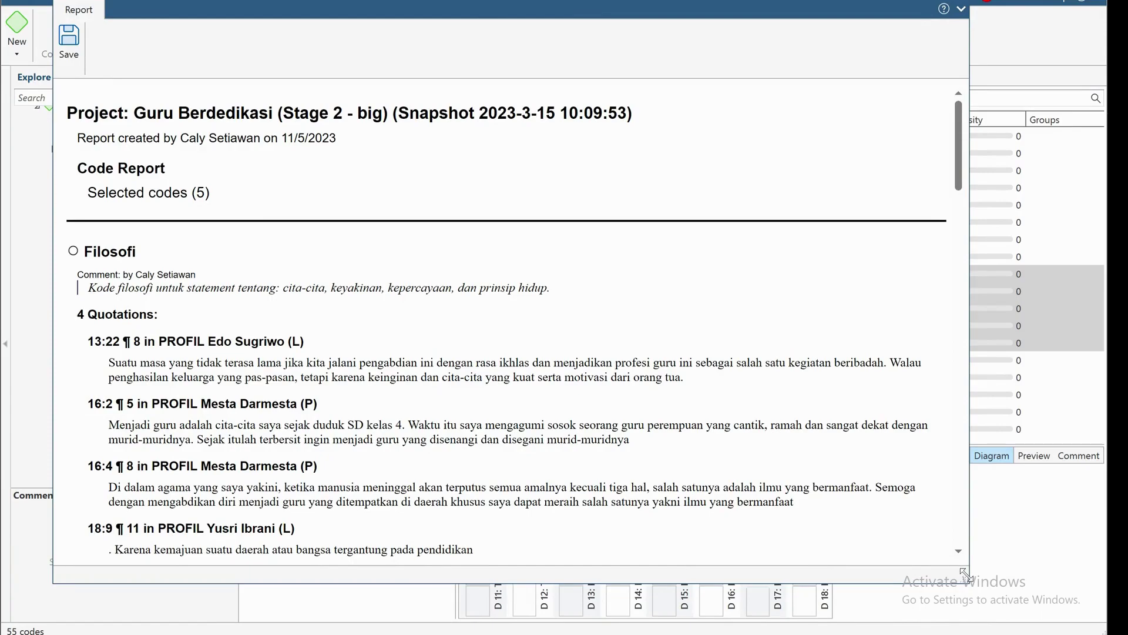
{"action": "left_click_drag", "start_coordinate": [1055, 611], "coordinate": [1073, 623]}
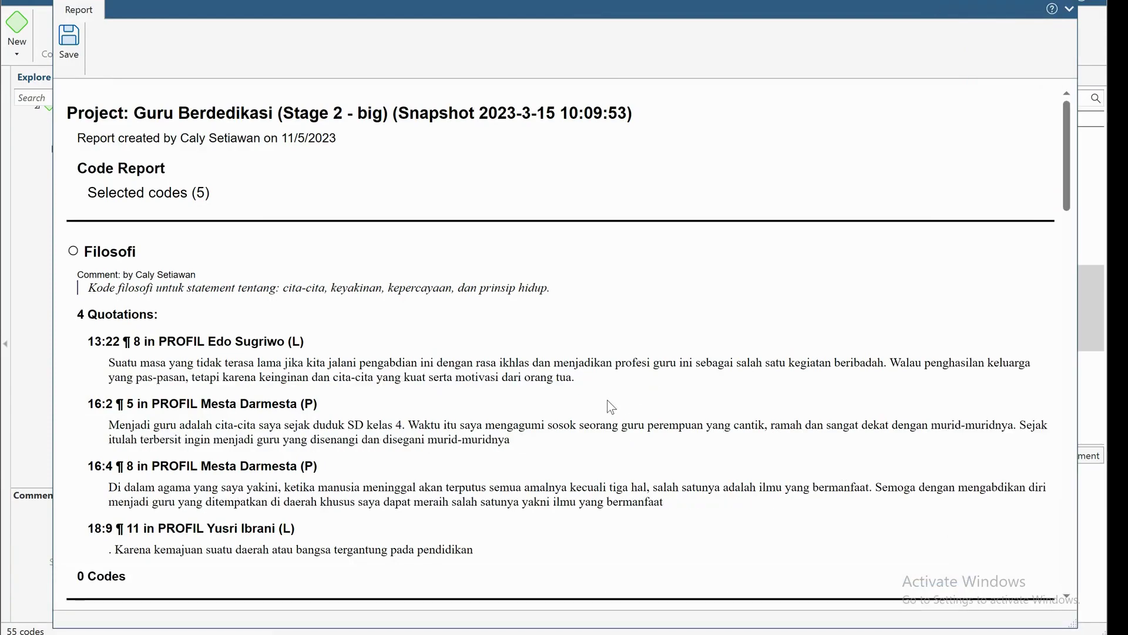
{"action": "scroll", "coordinate": [610, 406], "scroll_direction": "down", "scroll_amount": 3}
{"action": "scroll", "coordinate": [232, 186], "scroll_direction": "up", "scroll_amount": 5}
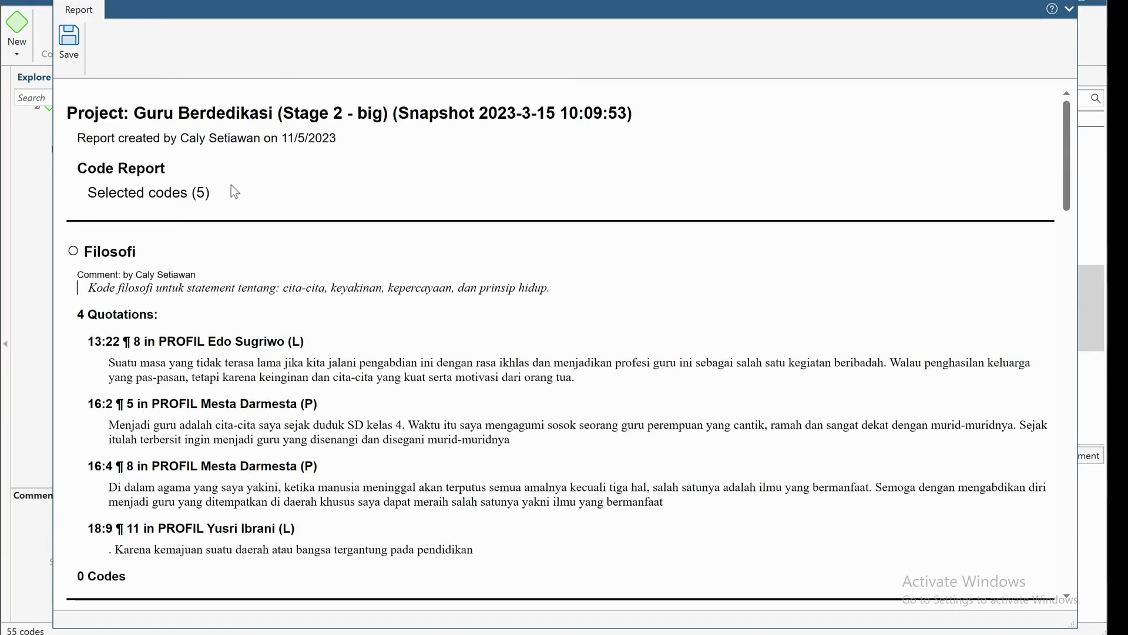
{"action": "scroll", "coordinate": [262, 327], "scroll_direction": "down", "scroll_amount": 2}
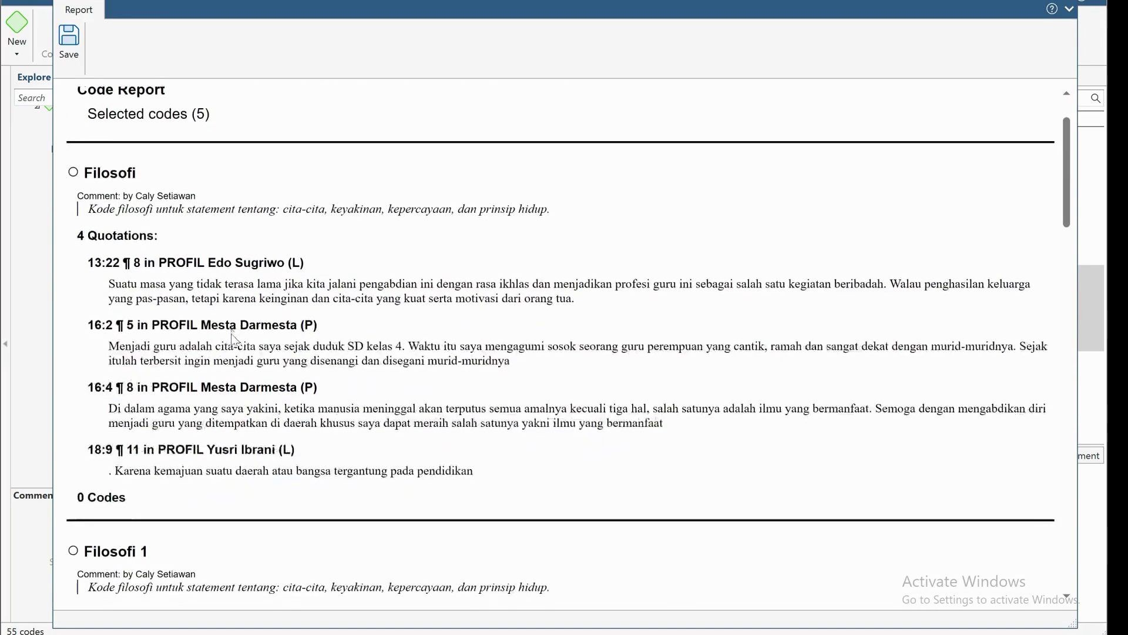
{"action": "scroll", "coordinate": [321, 400], "scroll_direction": "down", "scroll_amount": 4}
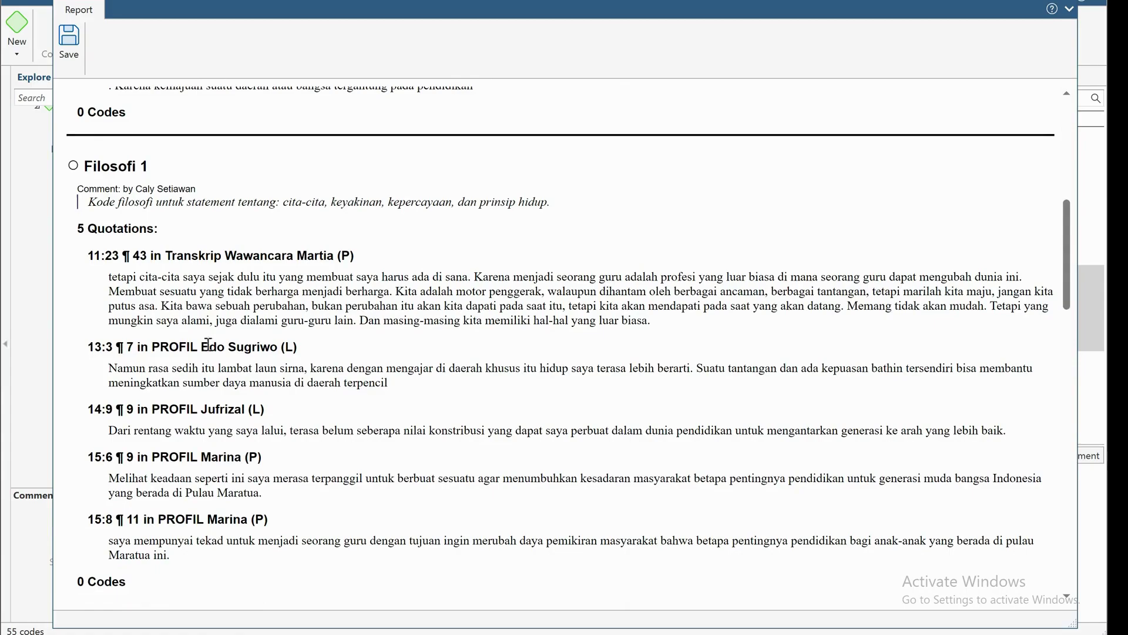
{"action": "scroll", "coordinate": [180, 315], "scroll_direction": "down", "scroll_amount": 5}
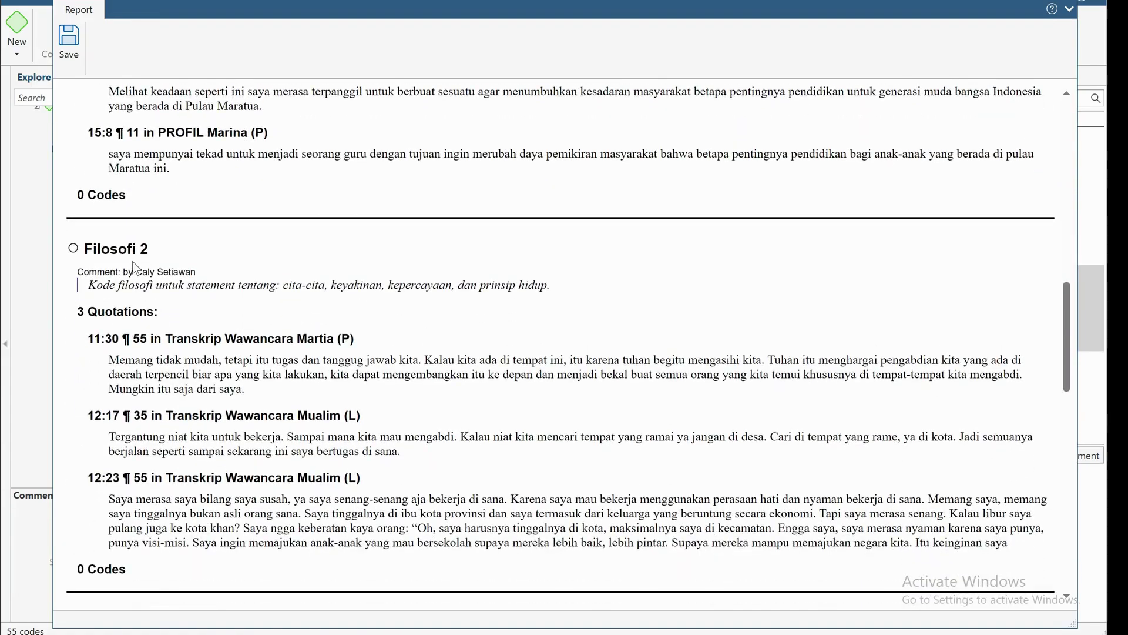
{"action": "scroll", "coordinate": [153, 267], "scroll_direction": "down", "scroll_amount": 4}
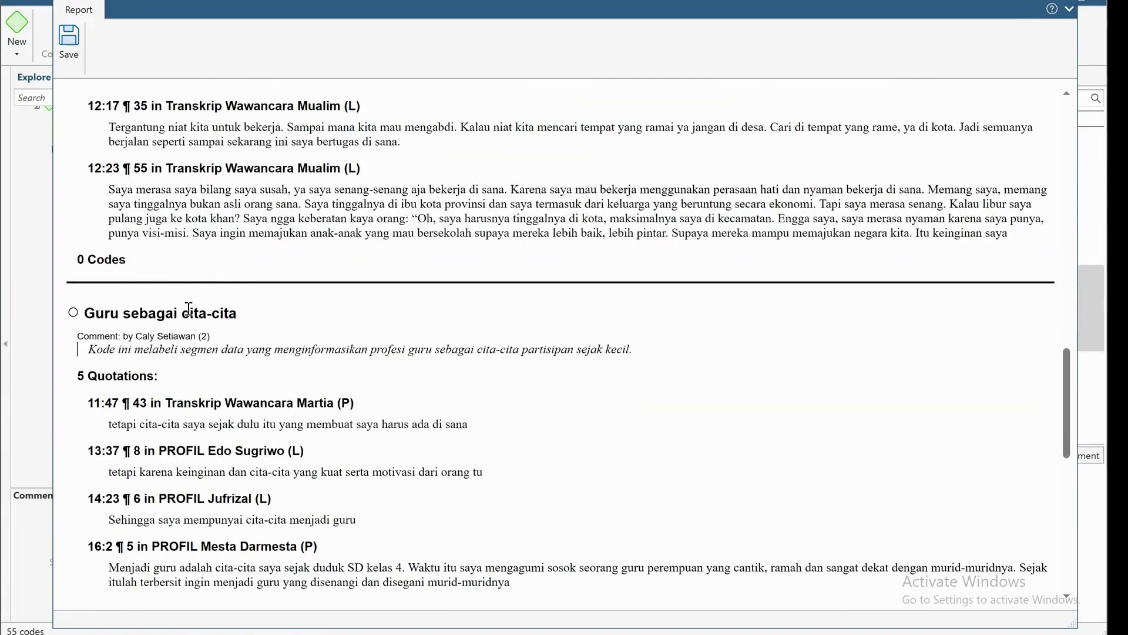
{"action": "scroll", "coordinate": [187, 310], "scroll_direction": "down", "scroll_amount": 8}
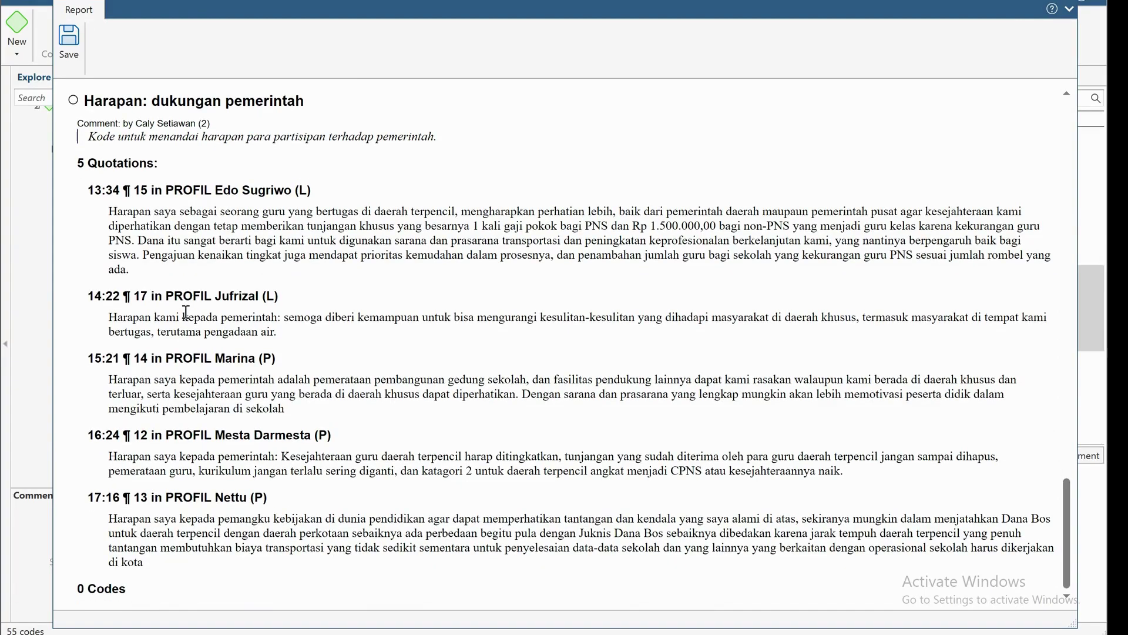
{"action": "scroll", "coordinate": [188, 294], "scroll_direction": "up", "scroll_amount": 20}
{"action": "scroll", "coordinate": [191, 246], "scroll_direction": "up", "scroll_amount": 2}
{"action": "left_click", "coordinate": [317, 344]}
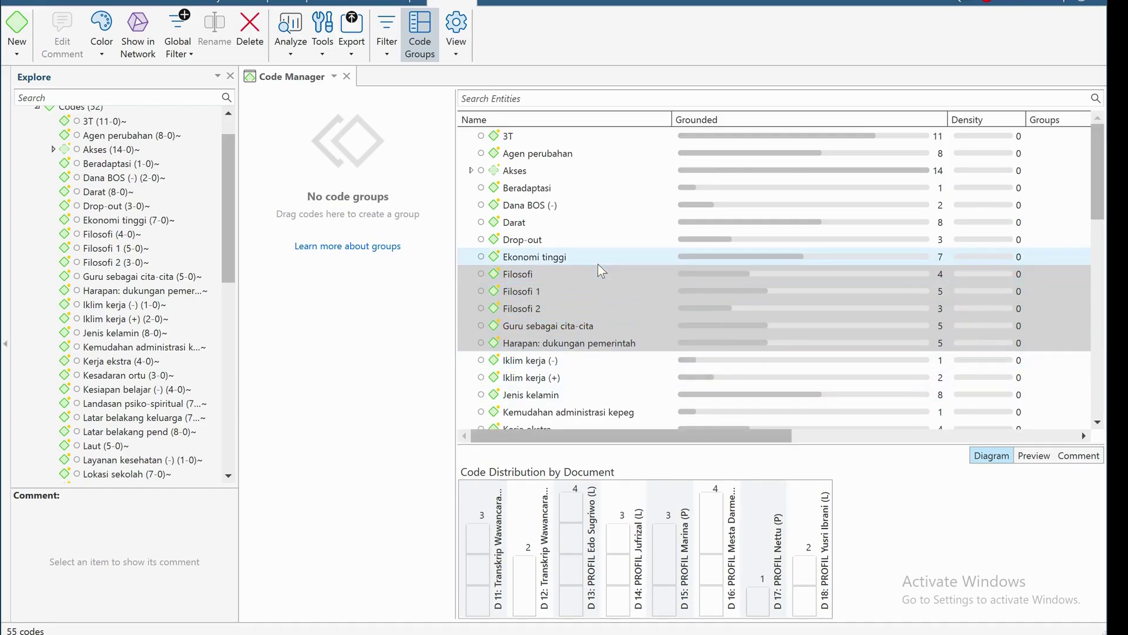
Create a code group named "Filosofi Pengabdian" from the codes Filosofi, Filosofi 1, Filosofi 2 and Guru sebagai cita-cita.
{"action": "left_click", "coordinate": [615, 343], "text": "shift"}
{"action": "left_click_drag", "start_coordinate": [615, 347], "coordinate": [607, 277]}
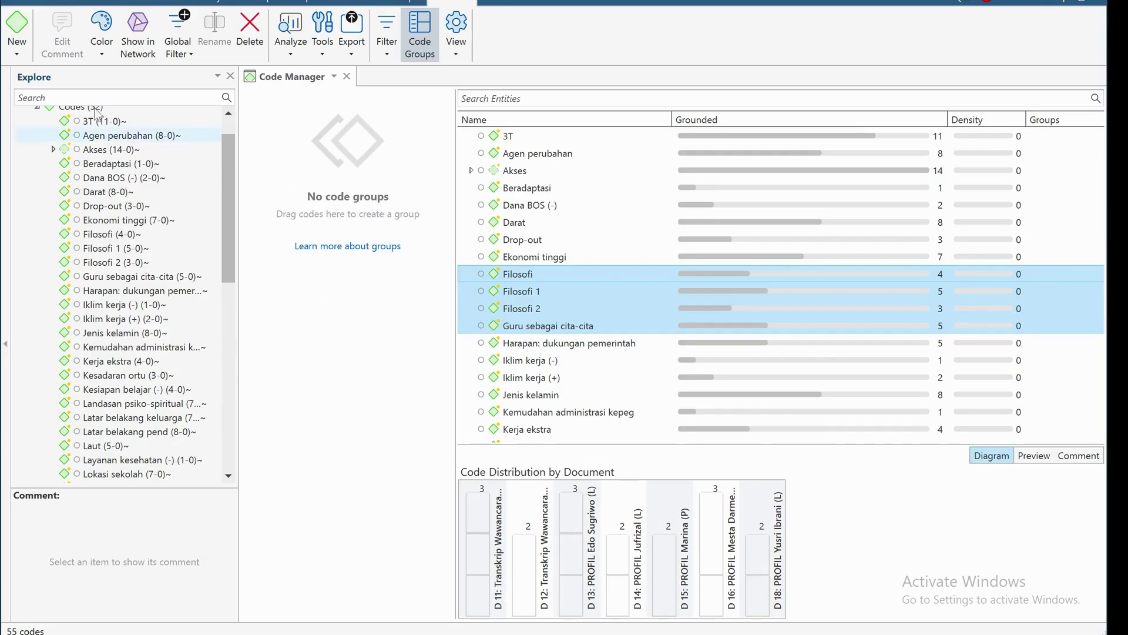
{"action": "left_click", "coordinate": [19, 55]}
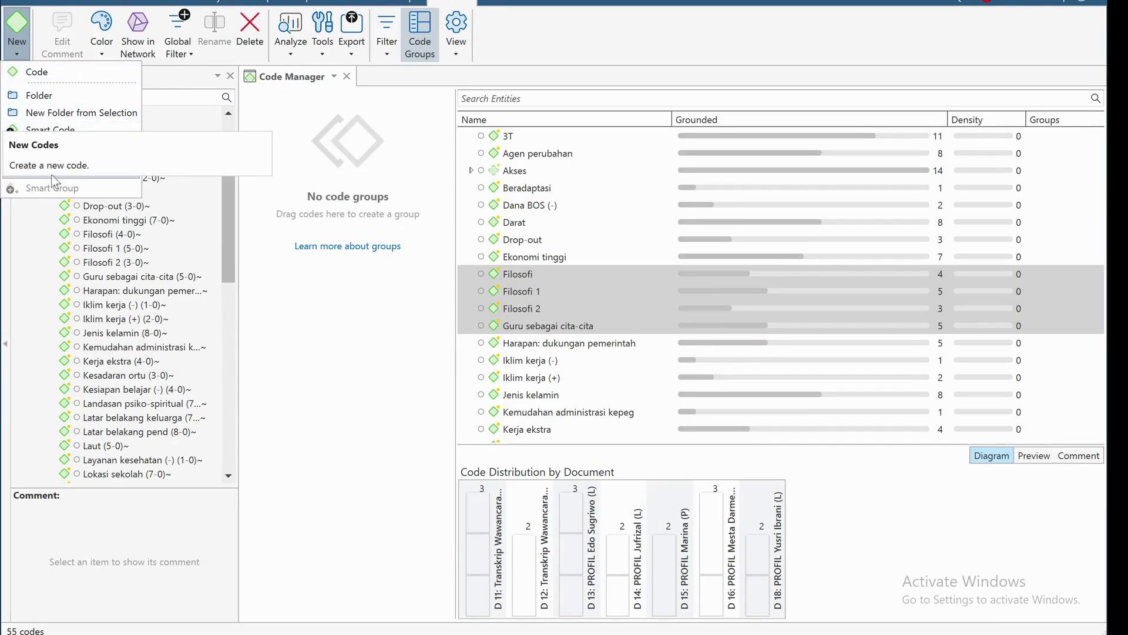
{"action": "left_click", "coordinate": [75, 171]}
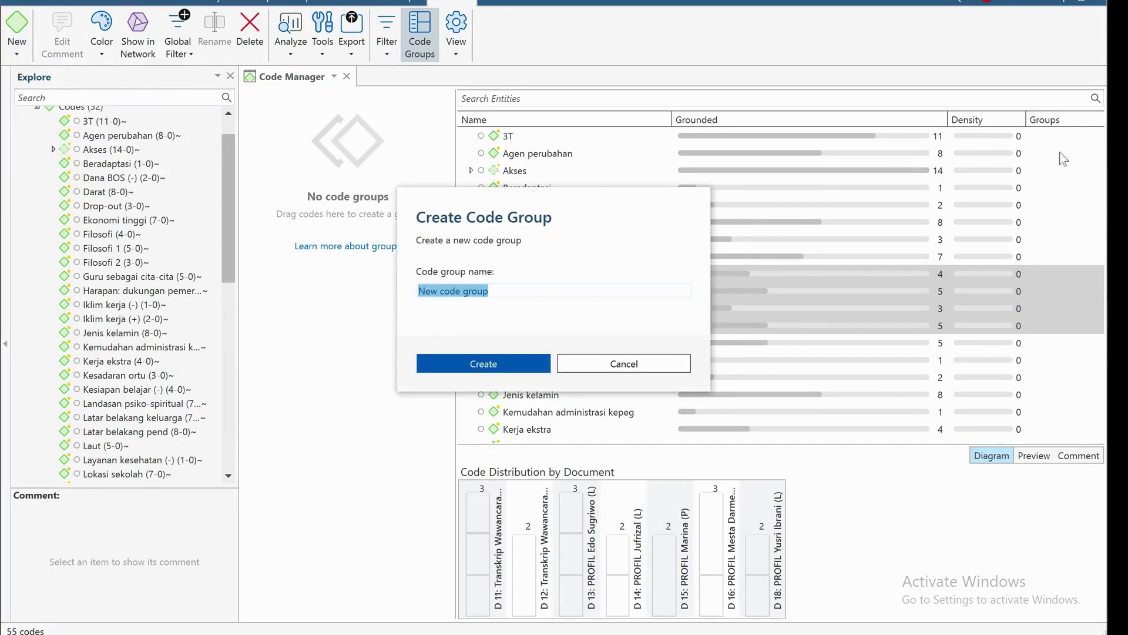
{"action": "type", "text": "Filosofi Penga"}
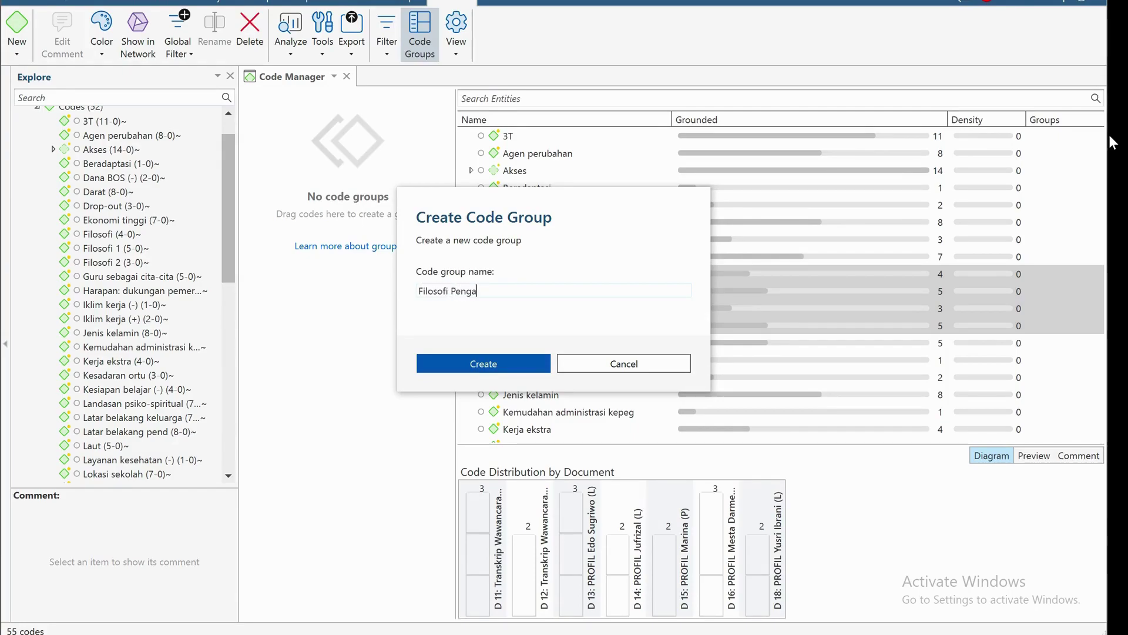
{"action": "type", "text": "bdian"}
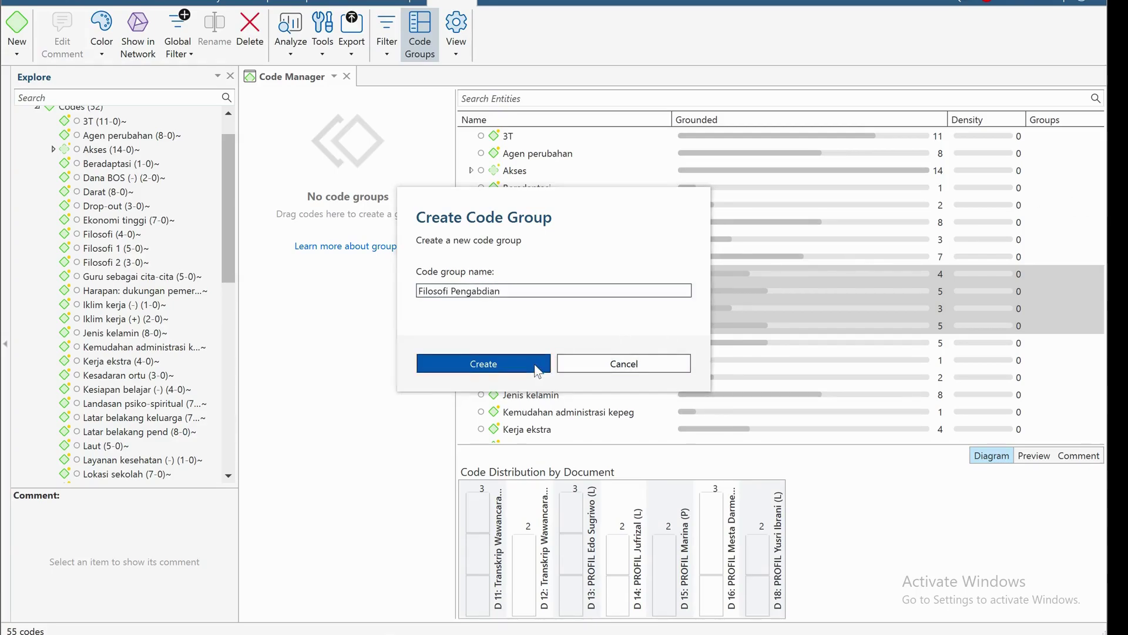
{"action": "left_click", "coordinate": [479, 363]}
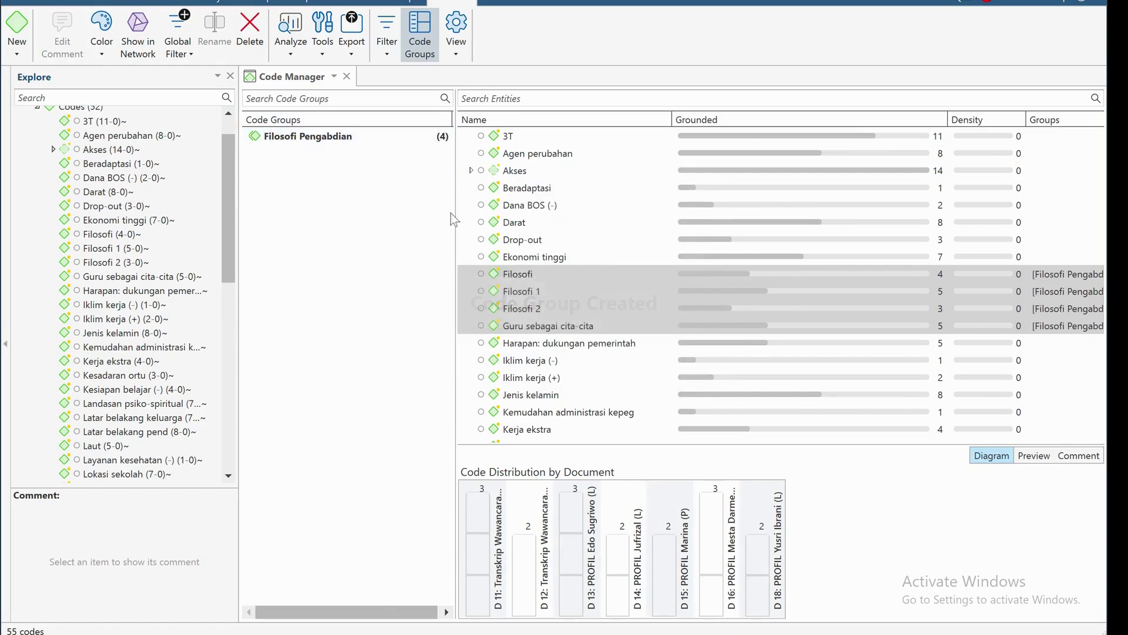
Filter the code list by the Filosofi Pengabdian group to check its members, and return to the full list.
{"action": "left_click", "coordinate": [373, 137]}
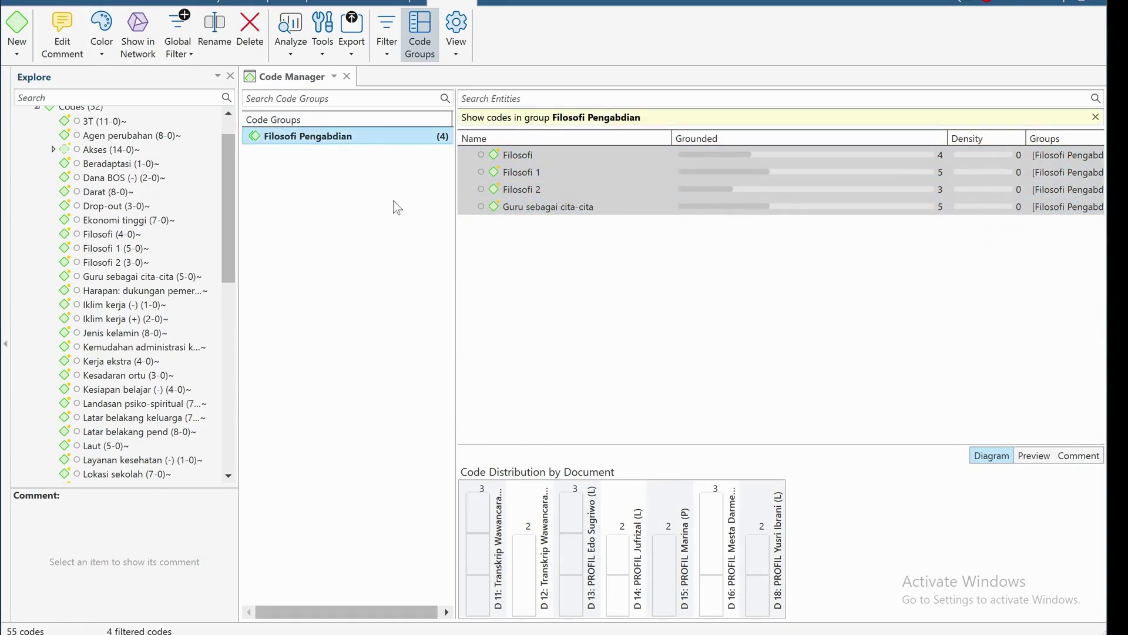
{"action": "left_click", "coordinate": [351, 262]}
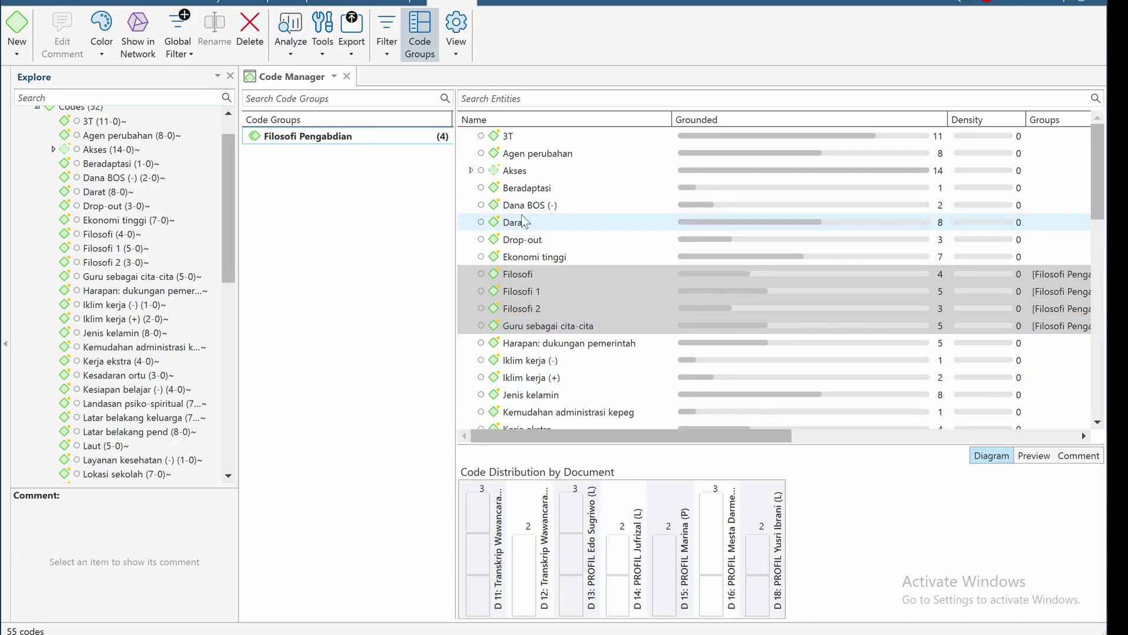
{"action": "left_click", "coordinate": [515, 222]}
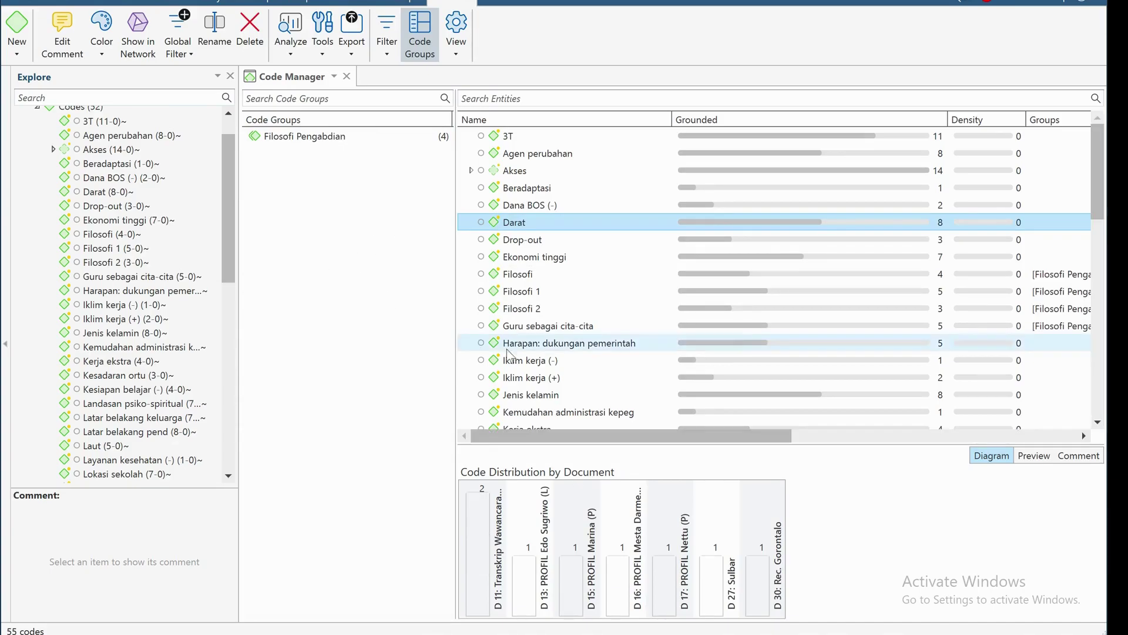
Create a code group named "Iklim Kerja" from the code Iklim kerja (-) and add Iklim kerja (+) to it.
{"action": "left_click", "coordinate": [545, 363]}
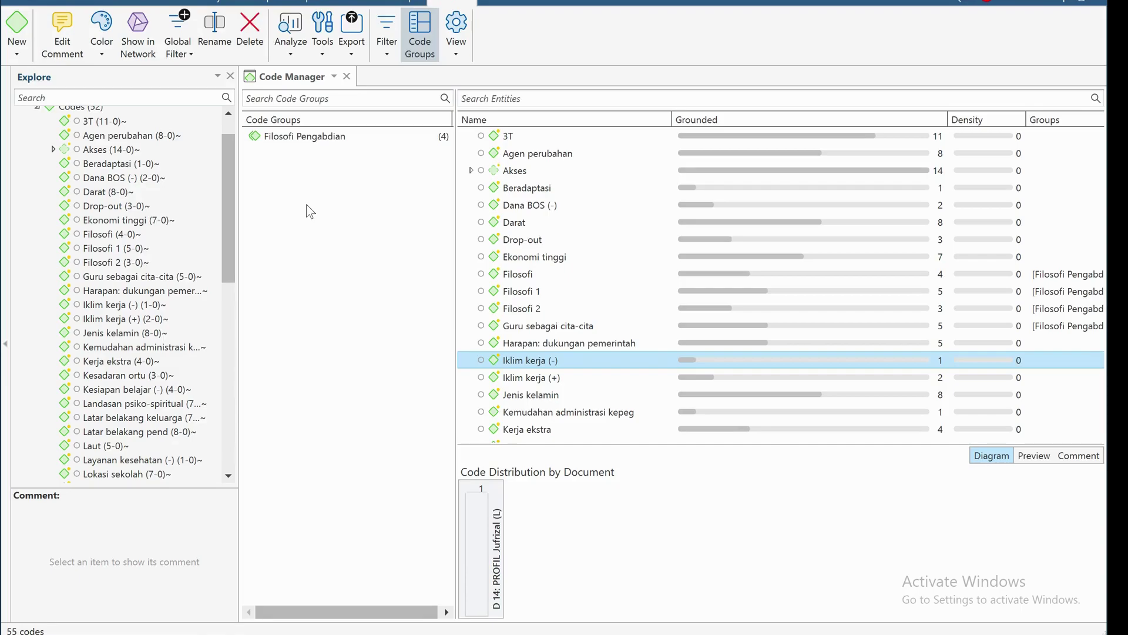
{"action": "left_click", "coordinate": [18, 51]}
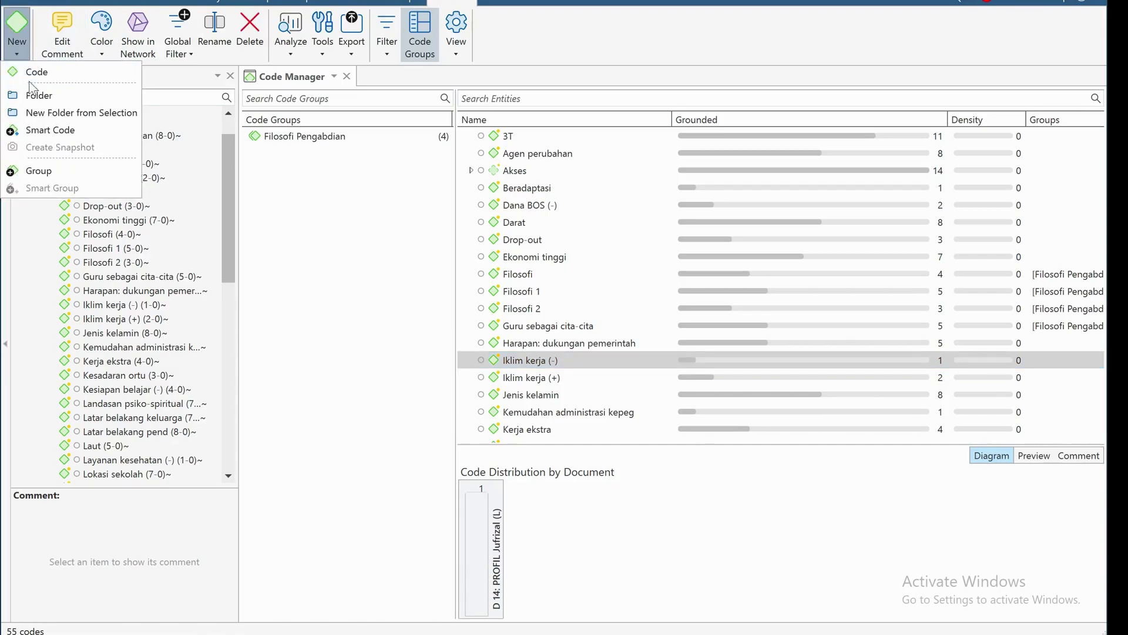
{"action": "left_click", "coordinate": [61, 172]}
{"action": "key", "text": "BackSpace"}
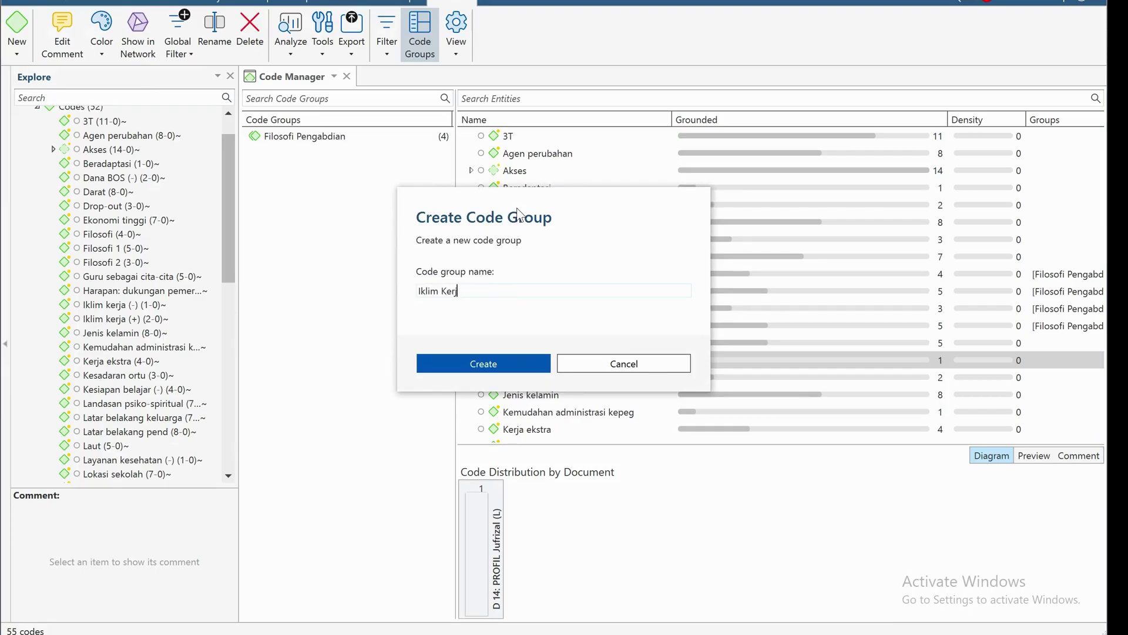
{"action": "left_click", "coordinate": [524, 361]}
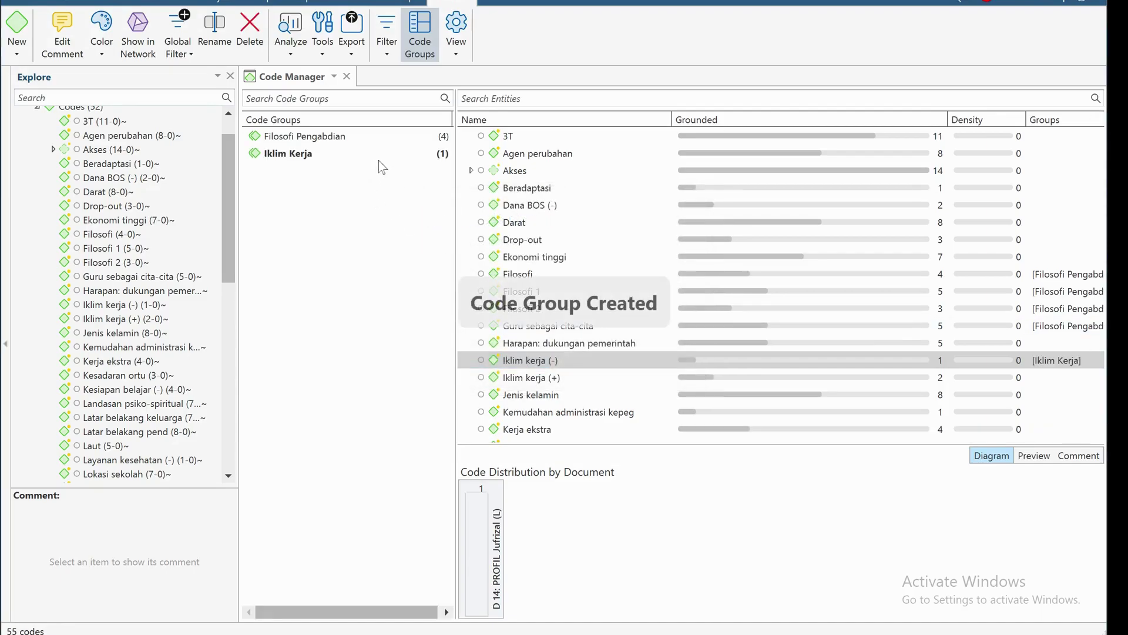
{"action": "left_click", "coordinate": [546, 379]}
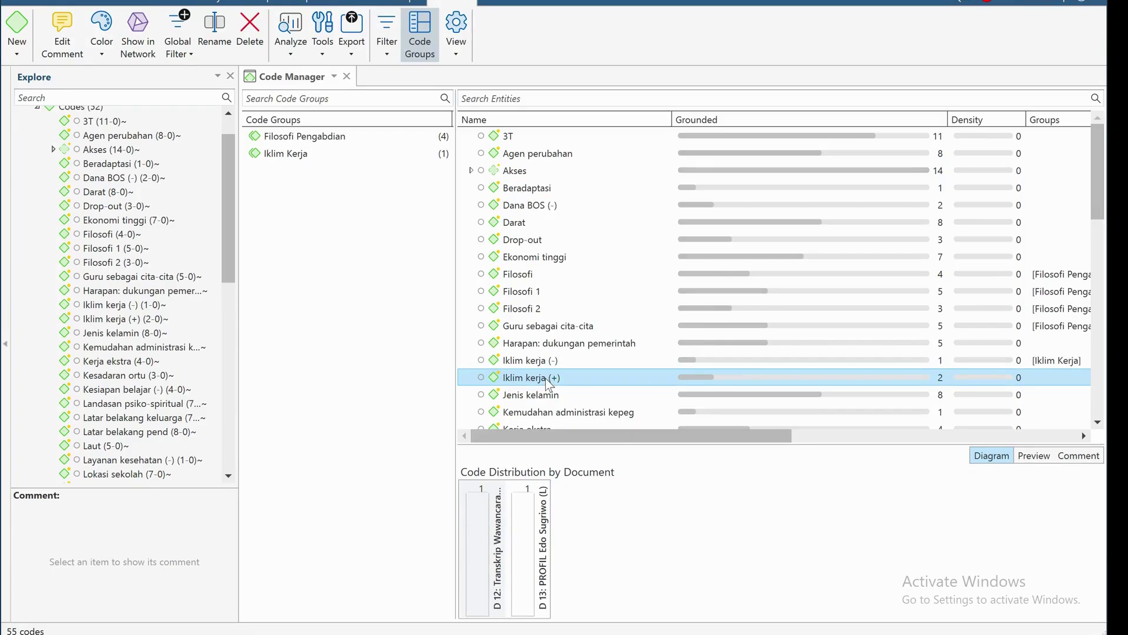
{"action": "left_click_drag", "start_coordinate": [545, 378], "coordinate": [314, 158]}
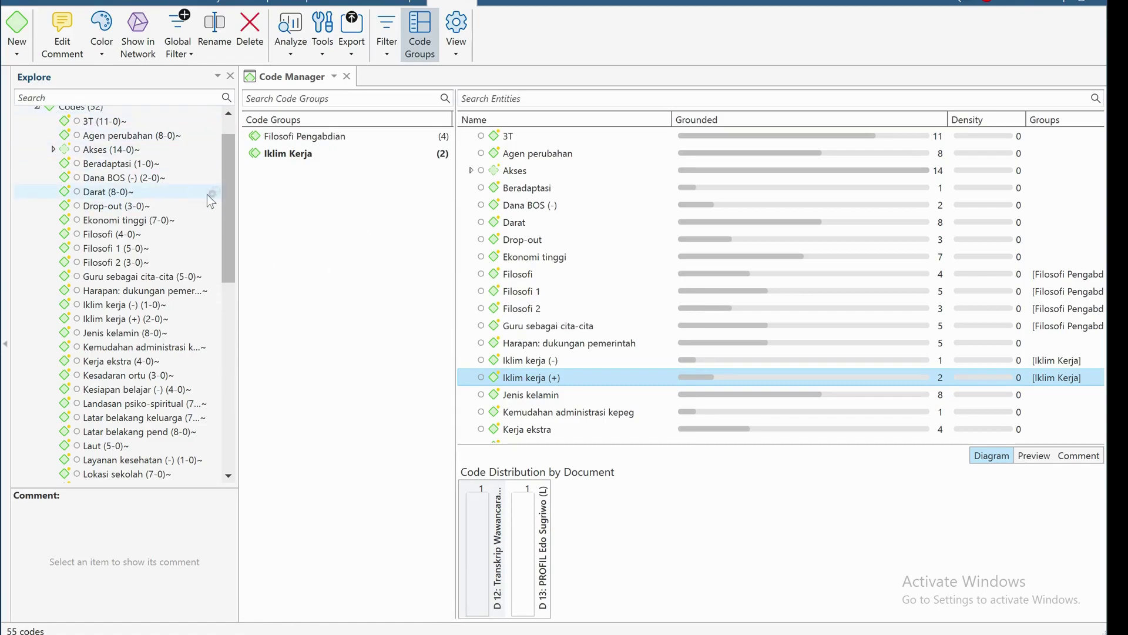
Inspect the members of the Filosofi Pengabdian and Iklim Kerja code groups in the project tree.
{"action": "scroll", "coordinate": [223, 205], "scroll_direction": "up", "scroll_amount": 1}
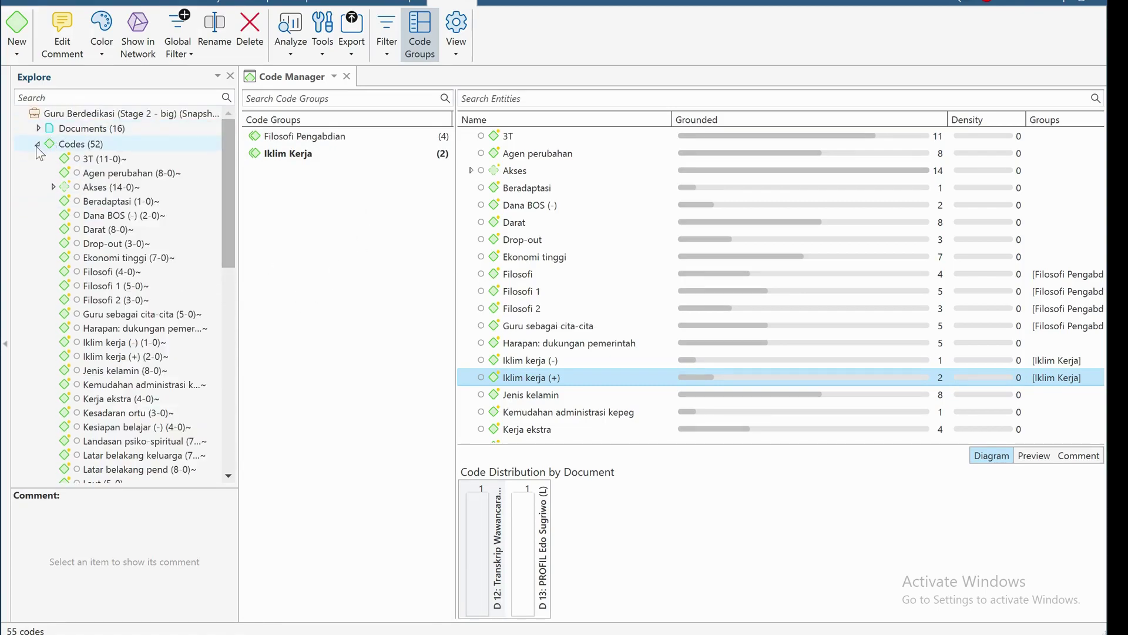
{"action": "left_click", "coordinate": [37, 144]}
{"action": "left_click", "coordinate": [38, 206]}
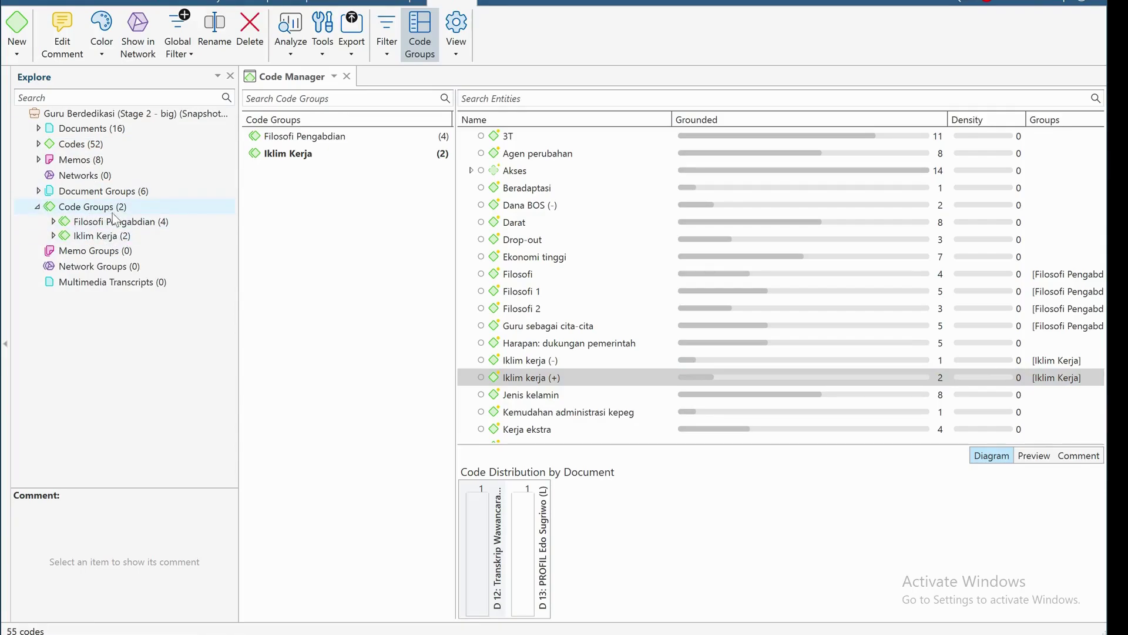
{"action": "left_click", "coordinate": [54, 222]}
{"action": "left_click", "coordinate": [53, 222]}
{"action": "left_click", "coordinate": [53, 235]}
{"action": "double_click", "coordinate": [127, 236]}
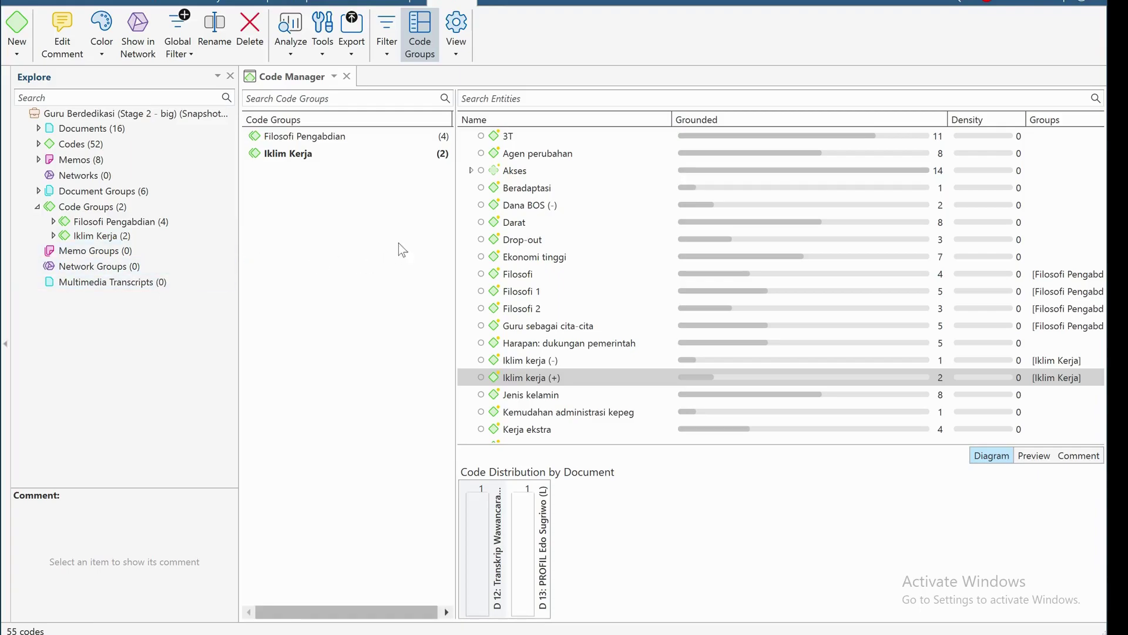
Collapse the code groups in the project tree and look through the full list of codes there and in the Code Manager.
{"action": "left_click", "coordinate": [37, 206]}
{"action": "left_click", "coordinate": [39, 143]}
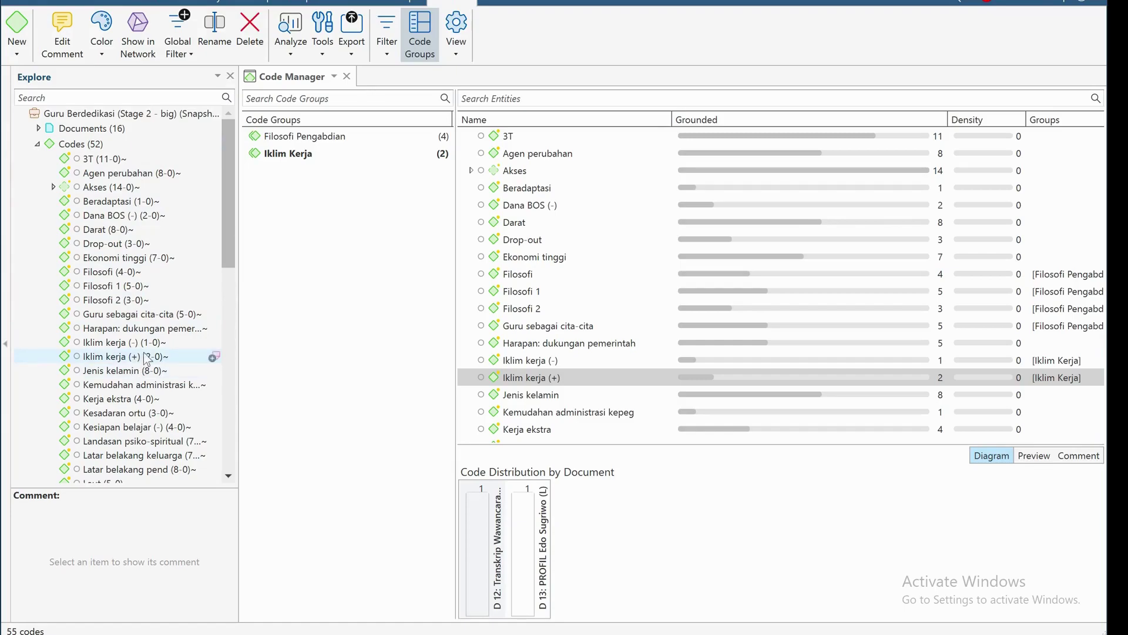
{"action": "left_click_drag", "start_coordinate": [228, 204], "coordinate": [225, 446]}
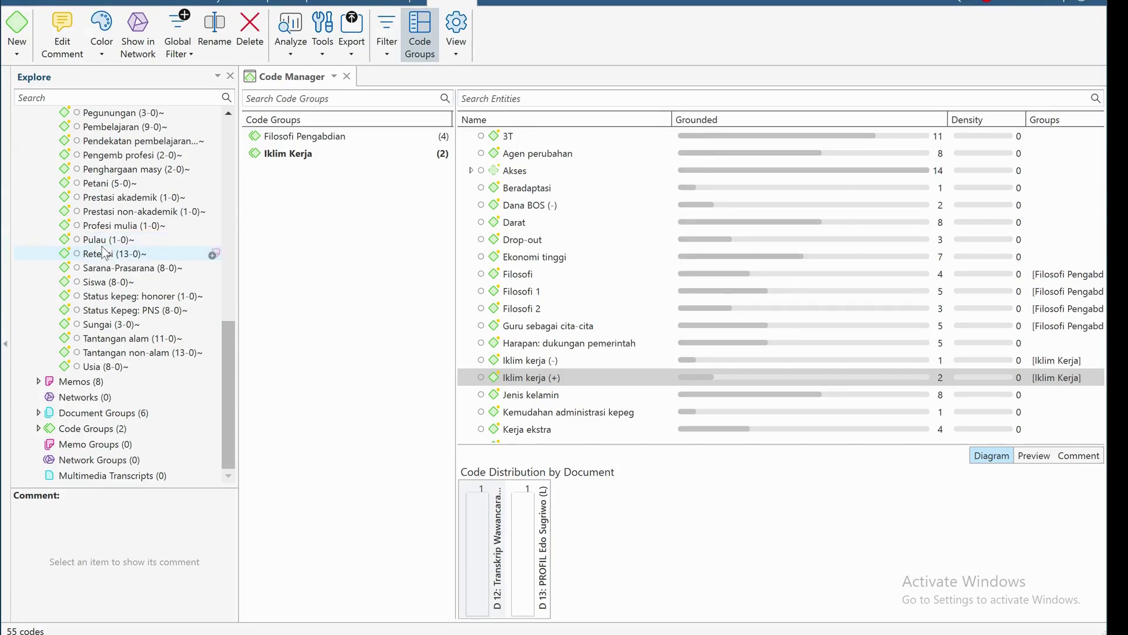
{"action": "scroll", "coordinate": [104, 244], "scroll_direction": "up", "scroll_amount": 4}
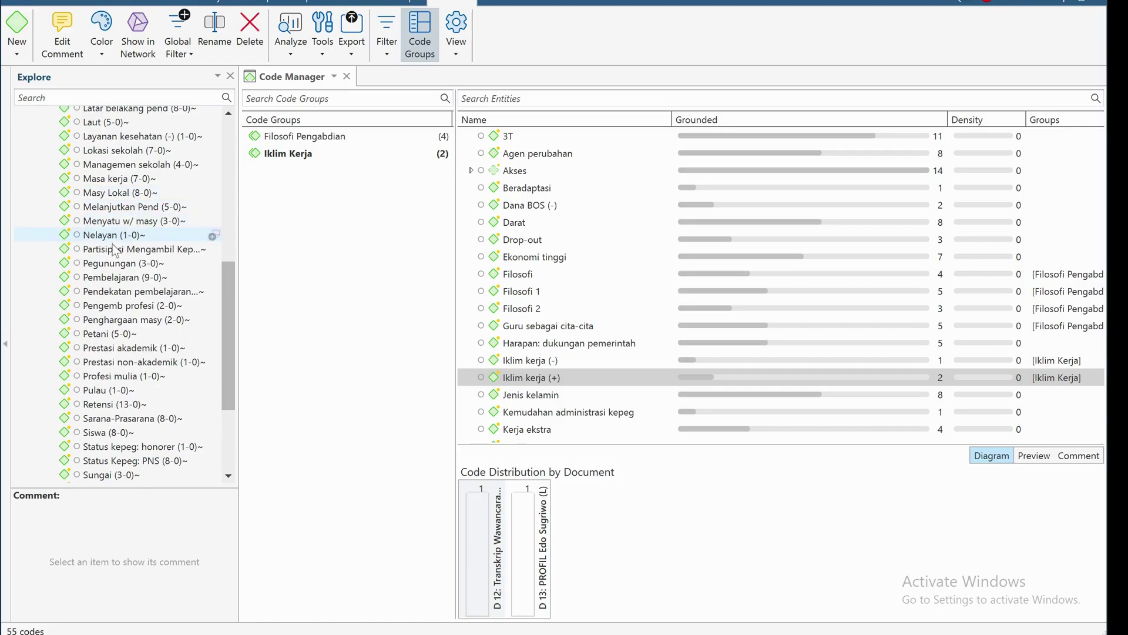
{"action": "scroll", "coordinate": [112, 225], "scroll_direction": "up", "scroll_amount": 1}
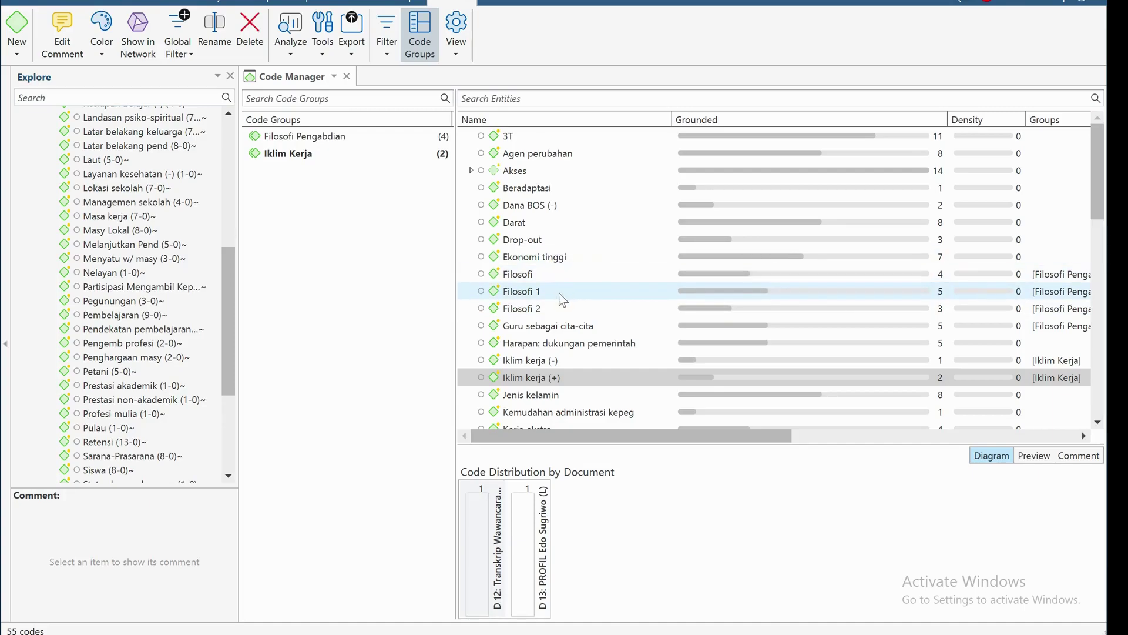
{"action": "scroll", "coordinate": [559, 298], "scroll_direction": "down", "scroll_amount": 2}
{"action": "scroll", "coordinate": [562, 251], "scroll_direction": "up", "scroll_amount": 2}
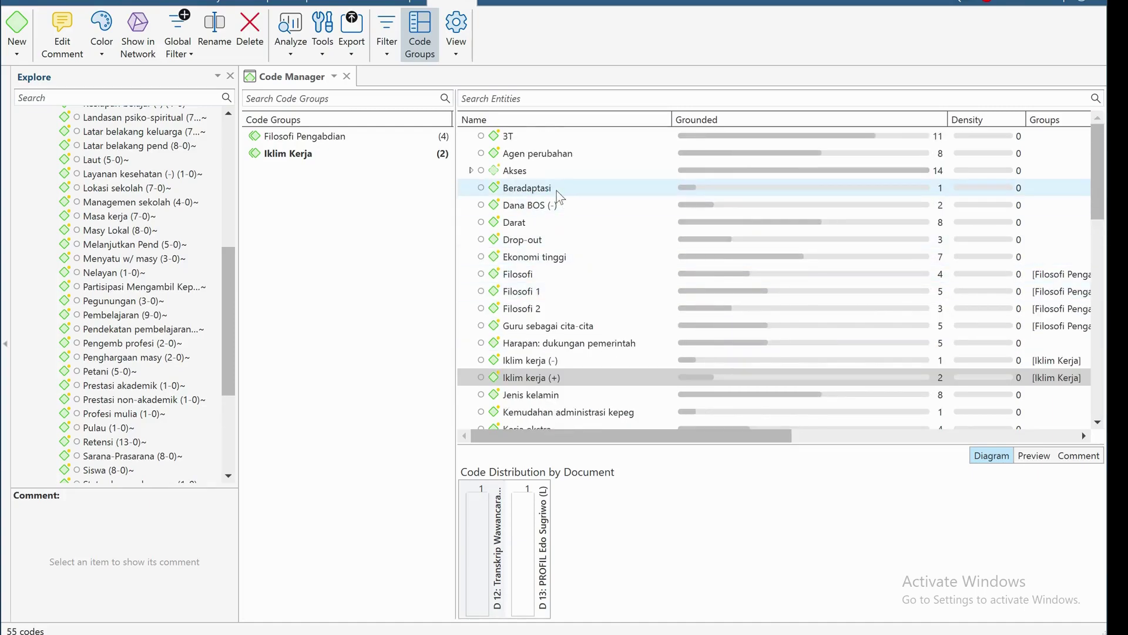
Rename the code Darat as "Kondisi Geografis Darat".
{"action": "left_click", "coordinate": [546, 221]}
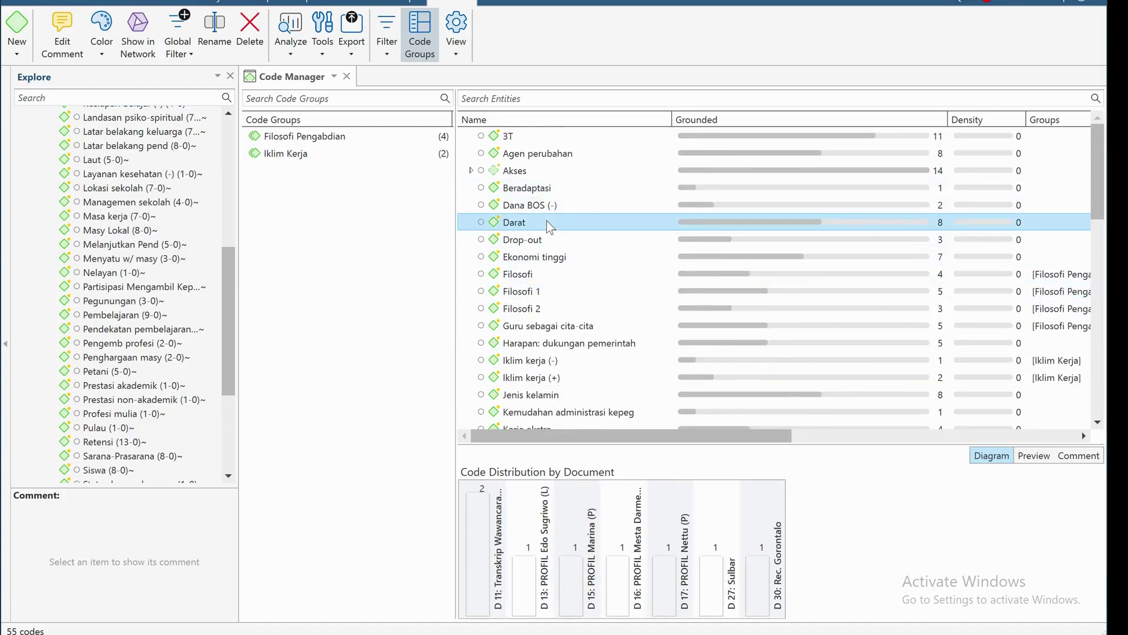
{"action": "right_click", "coordinate": [546, 221]}
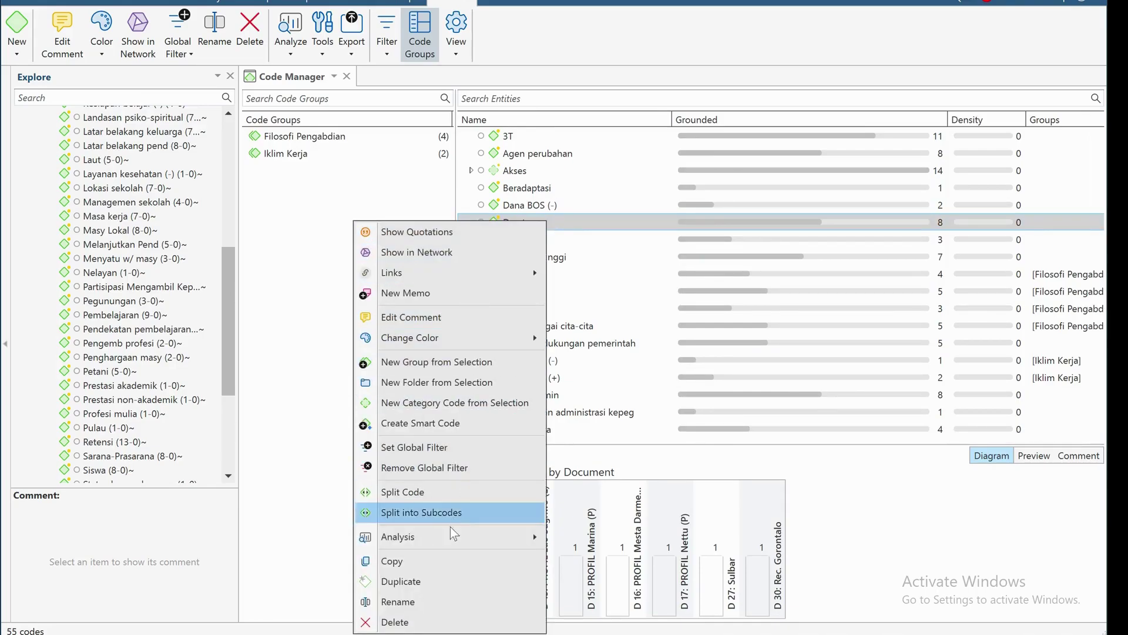
{"action": "left_click", "coordinate": [438, 600]}
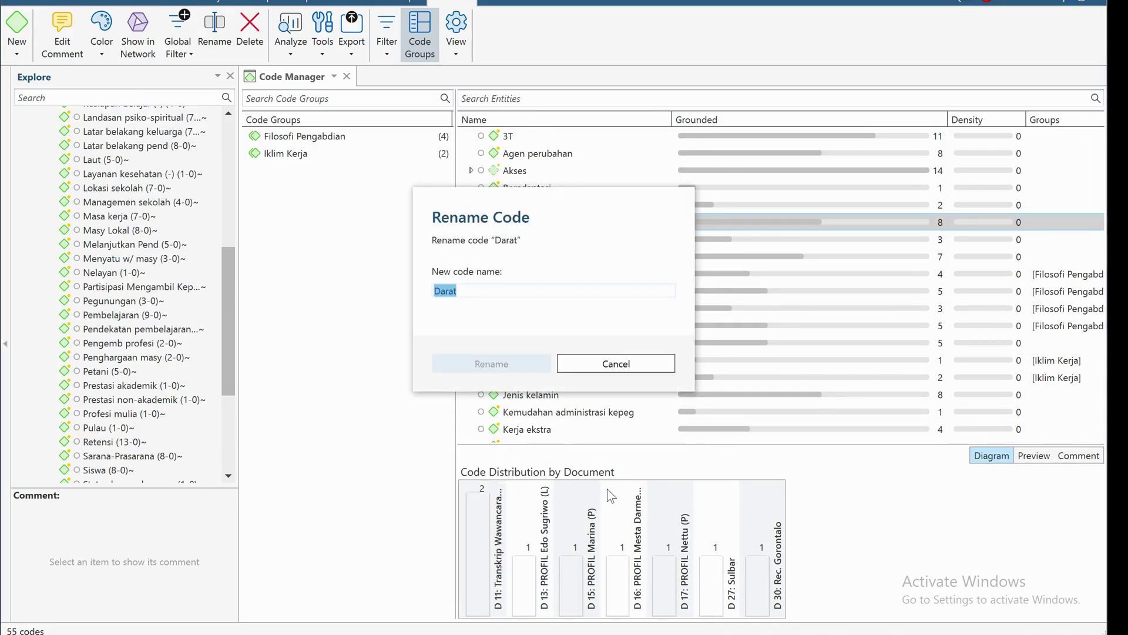
{"action": "key", "text": "Home"}
{"action": "type", "text": "Ko"}
{"action": "type", "text": "si "}
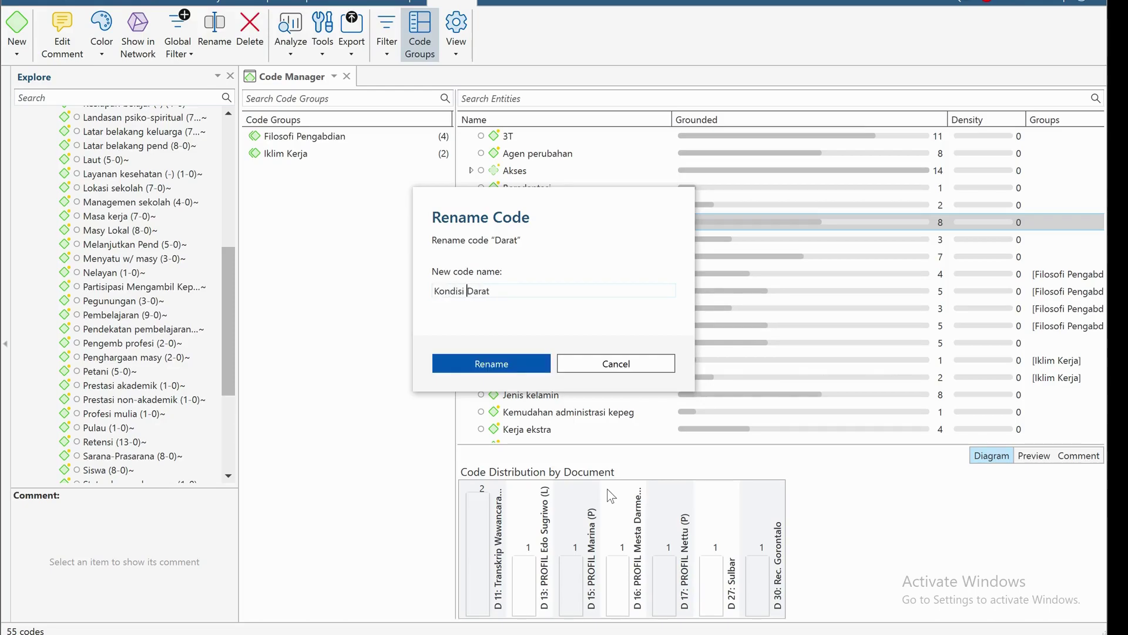
{"action": "type", "text": "Geografis"}
{"action": "left_click_drag", "start_coordinate": [505, 290], "coordinate": [432, 290]}
{"action": "left_click", "coordinate": [508, 292]}
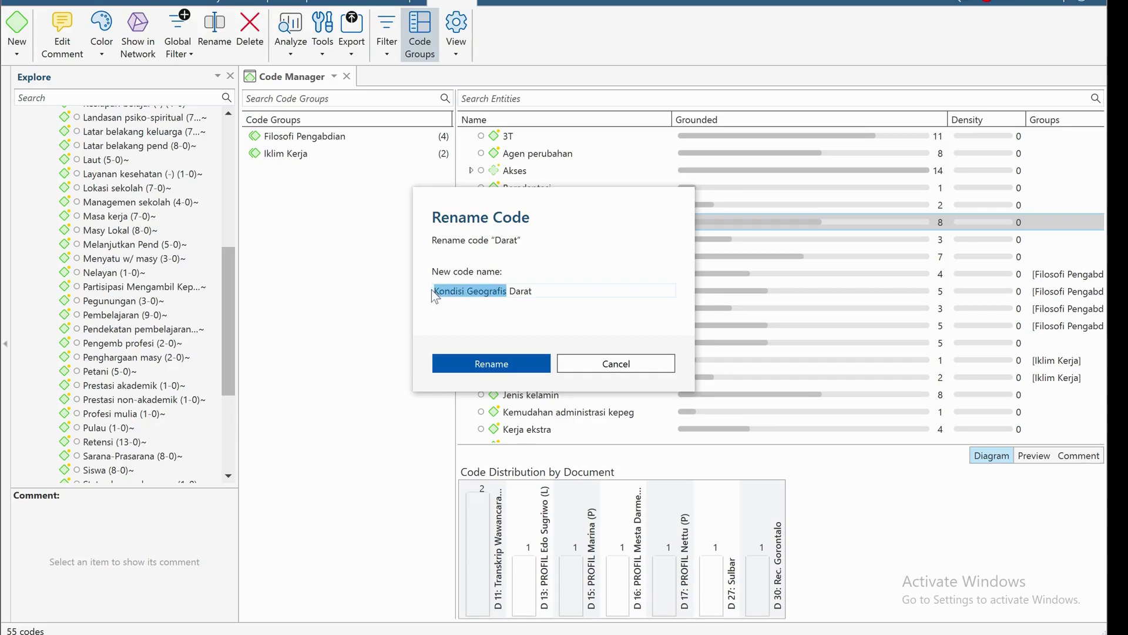
{"action": "left_click", "coordinate": [524, 369]}
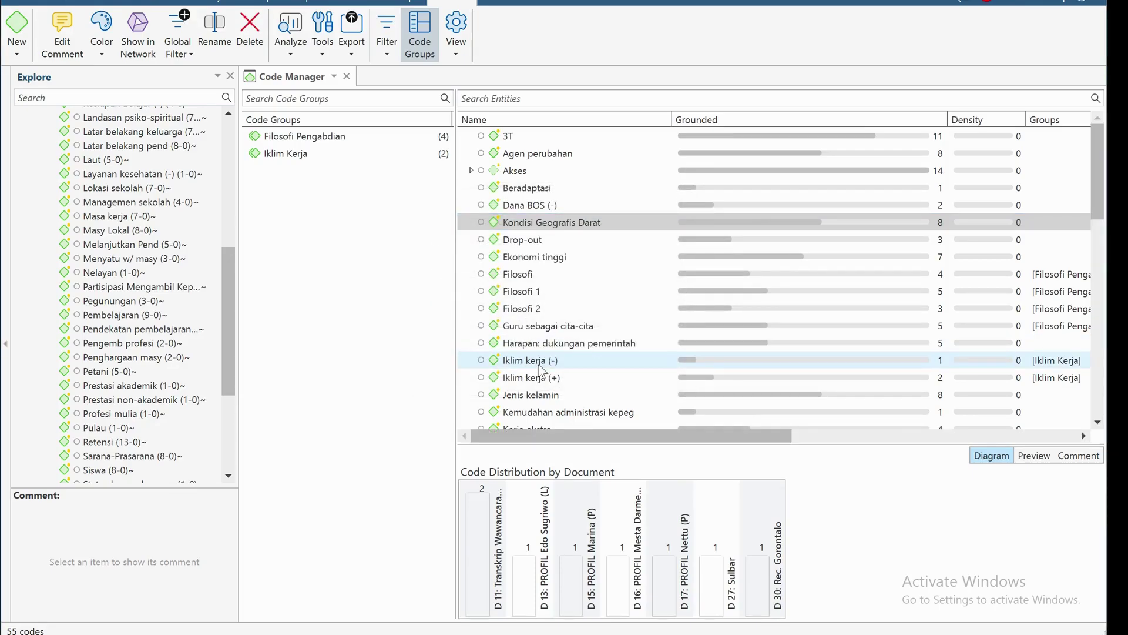
Rename the code Laut as "Kondisi Geografis Laut".
{"action": "scroll", "coordinate": [546, 362], "scroll_direction": "down", "scroll_amount": 4}
{"action": "left_click", "coordinate": [512, 328]}
{"action": "right_click", "coordinate": [513, 327]}
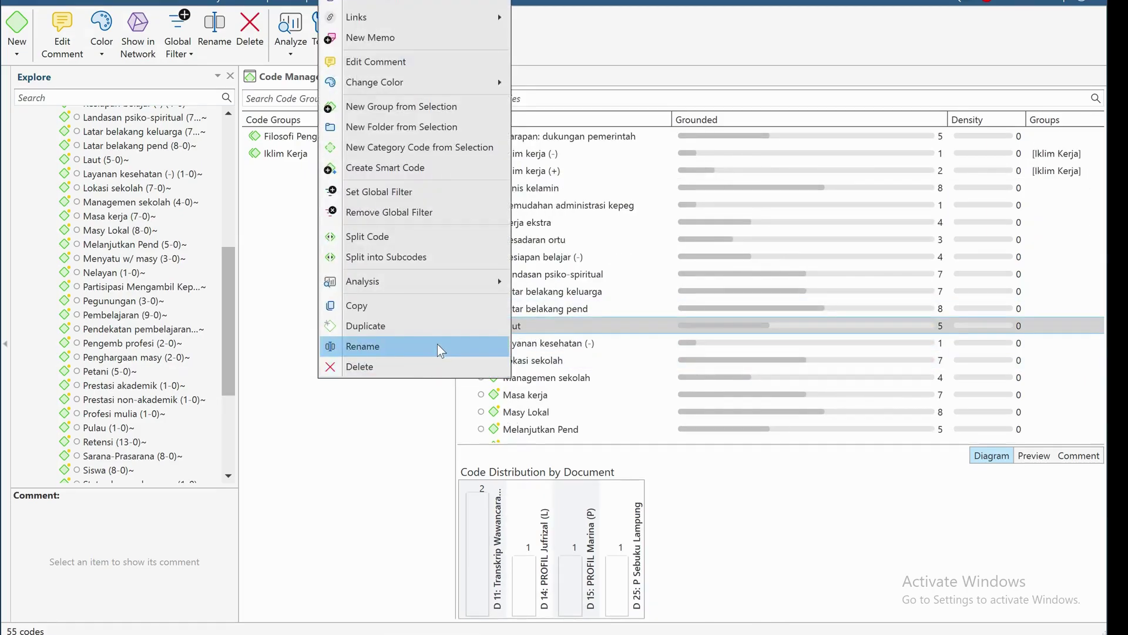
{"action": "left_click", "coordinate": [437, 344]}
{"action": "key", "text": "Home"}
{"action": "type", "text": "Kondisi Geografis"}
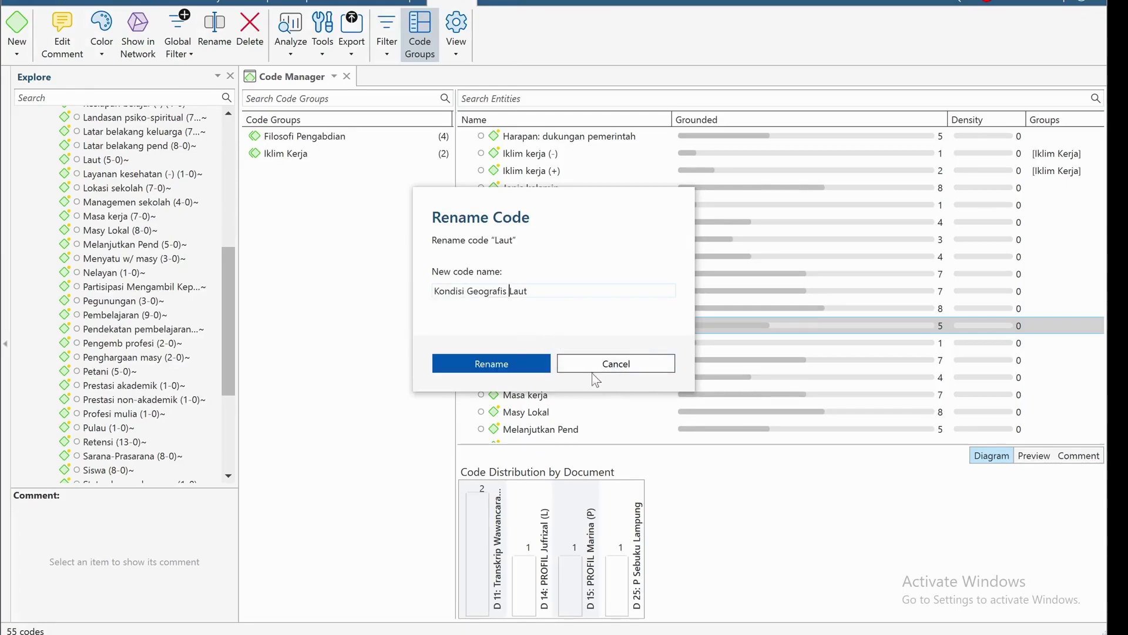
{"action": "left_click", "coordinate": [529, 370]}
Rename the code Pegunungan as "Kondisi Geografis Pegunungan".
{"action": "scroll", "coordinate": [561, 374], "scroll_direction": "down", "scroll_amount": 4}
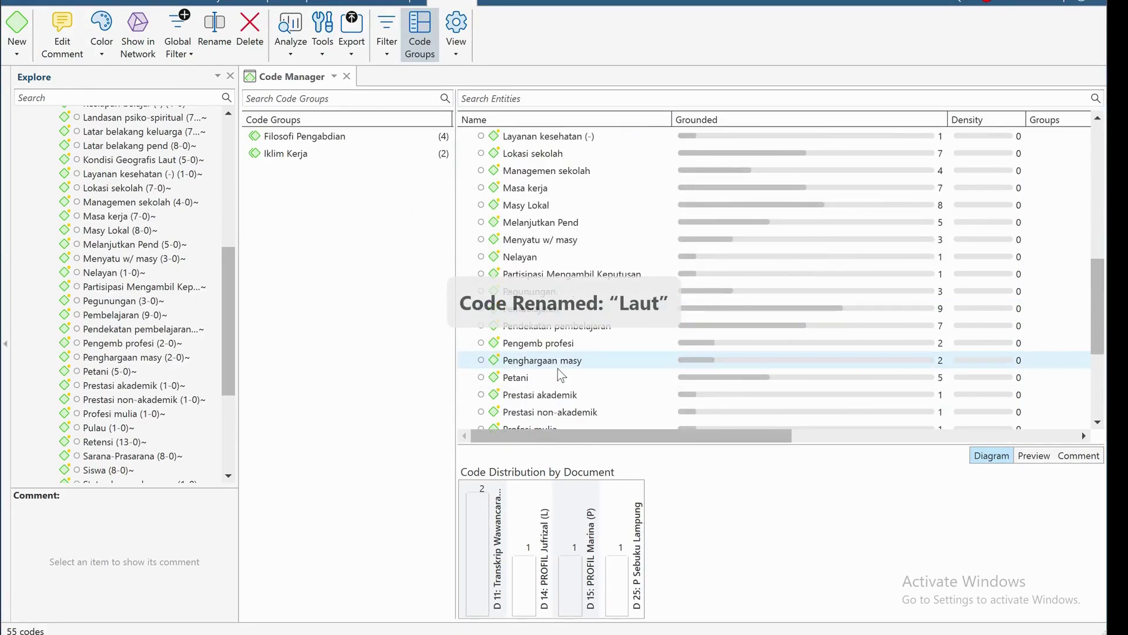
{"action": "left_click", "coordinate": [544, 293]}
{"action": "right_click", "coordinate": [517, 294]}
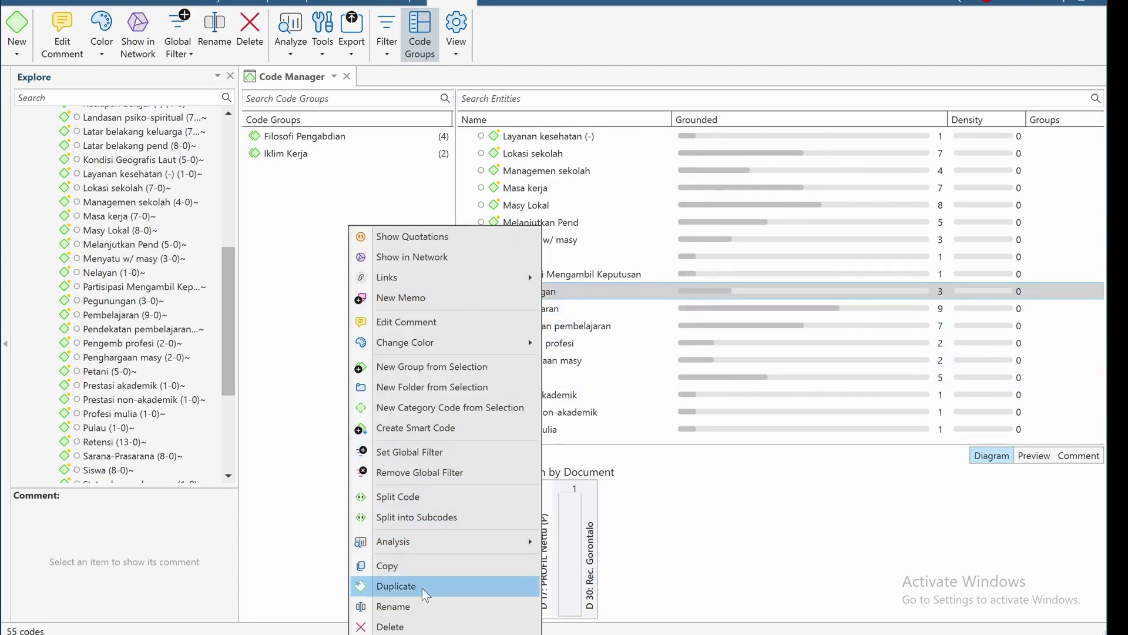
{"action": "left_click", "coordinate": [427, 606]}
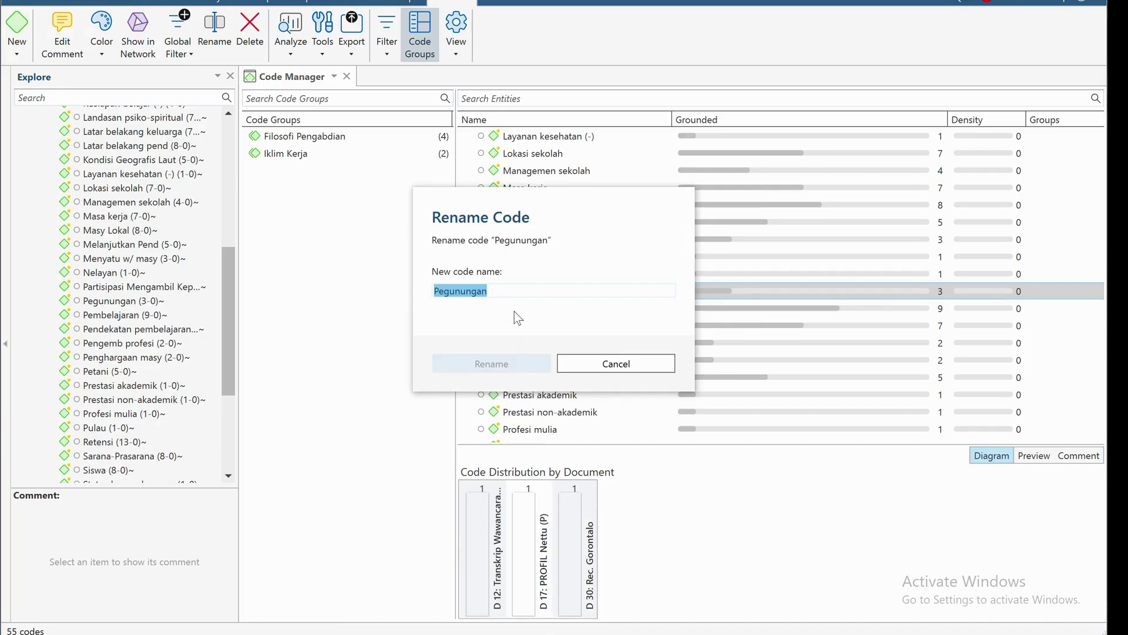
{"action": "key", "text": "Home"}
{"action": "type", "text": "Kondisi Geografis"}
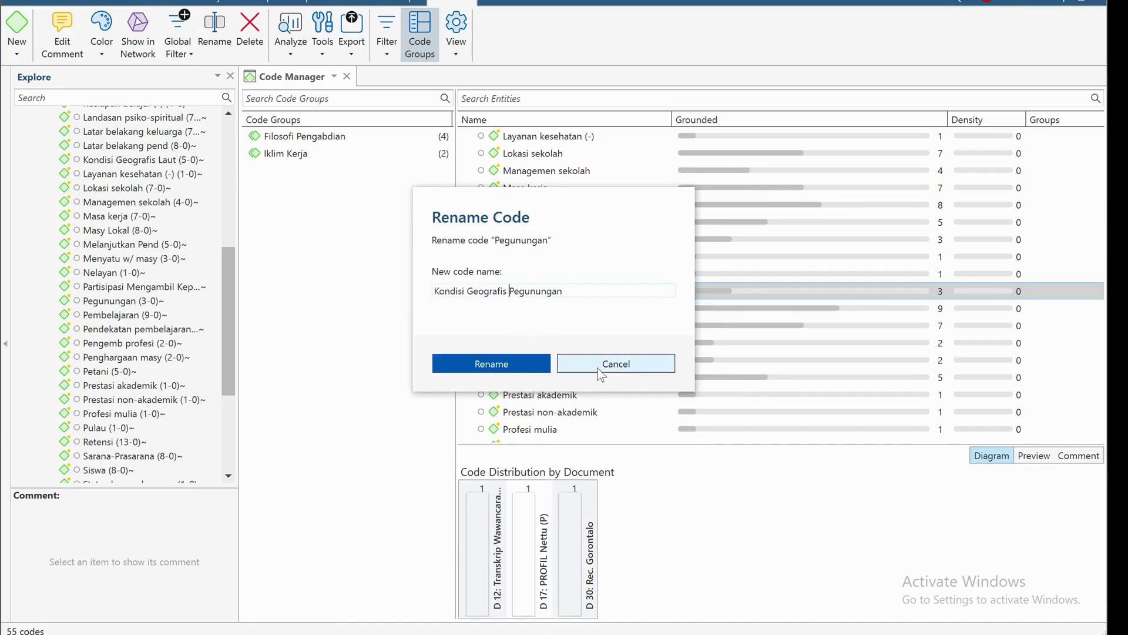
{"action": "left_click", "coordinate": [596, 368]}
Rename the code Pulau as "Kondisi Geografis Pulau".
{"action": "scroll", "coordinate": [596, 379], "scroll_direction": "down", "scroll_amount": 4}
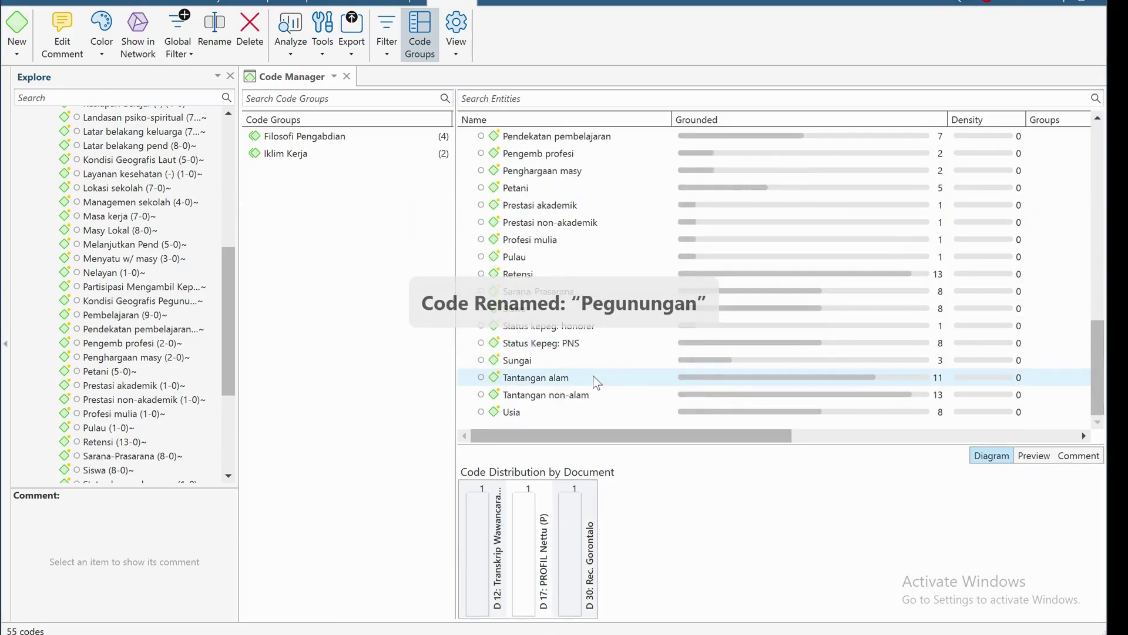
{"action": "right_click", "coordinate": [540, 251]}
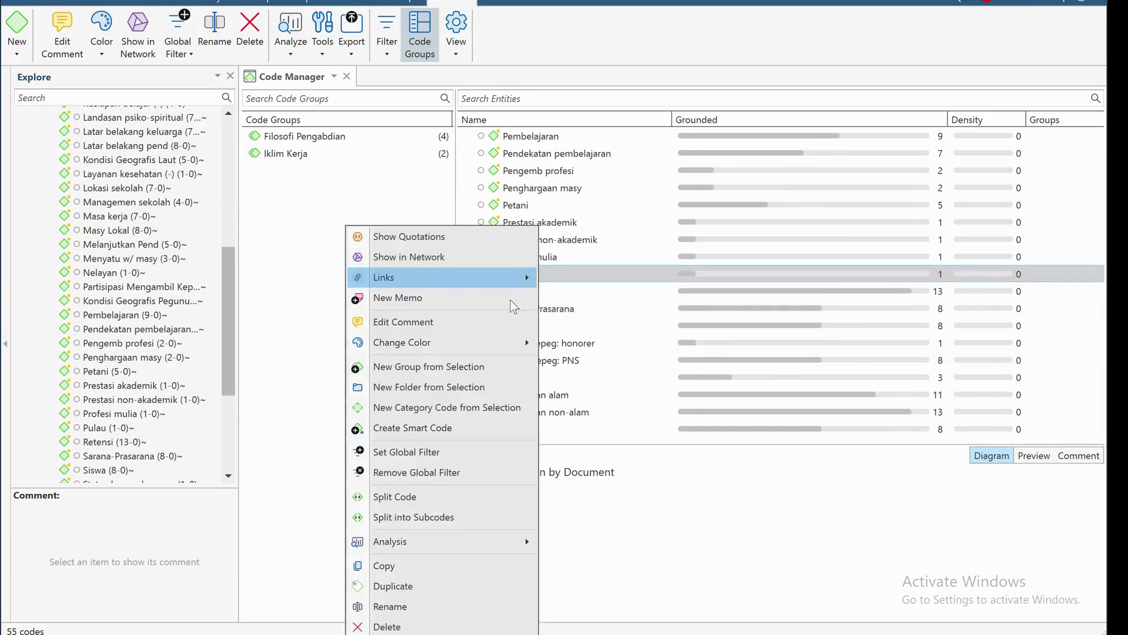
{"action": "left_click", "coordinate": [435, 605]}
{"action": "key", "text": "Home"}
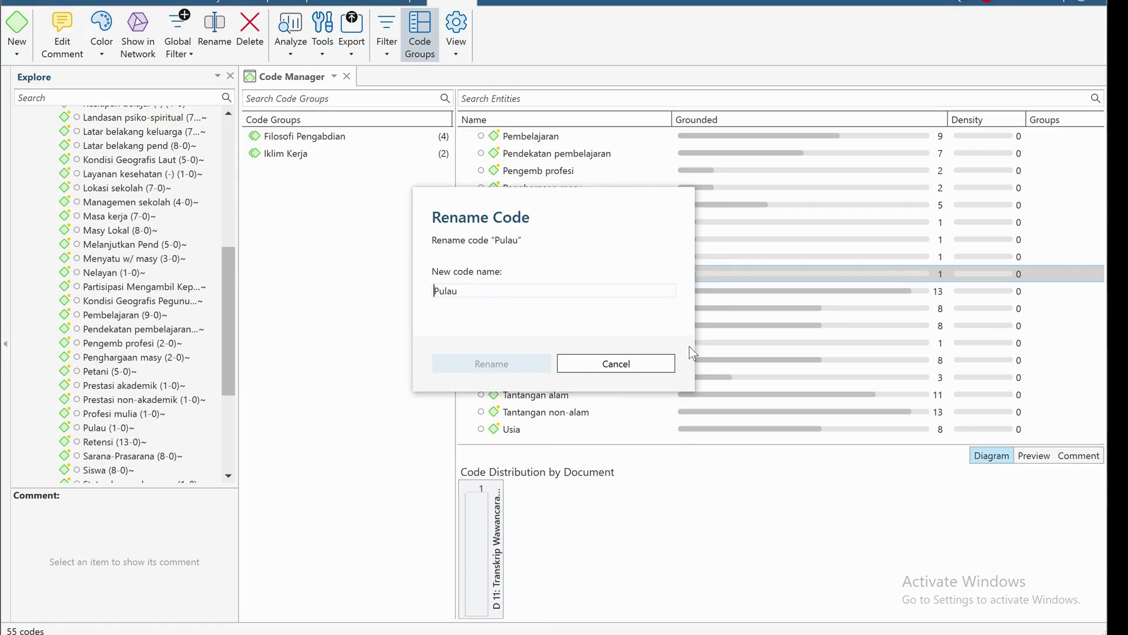
{"action": "type", "text": "Kondisi Geografis"}
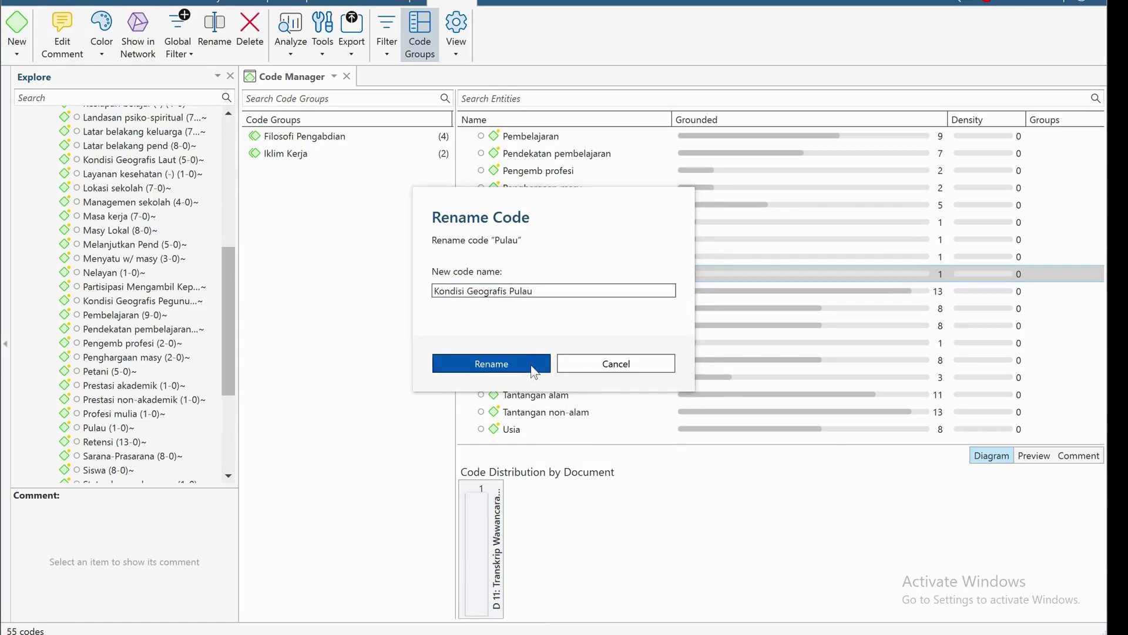
{"action": "left_click", "coordinate": [532, 366]}
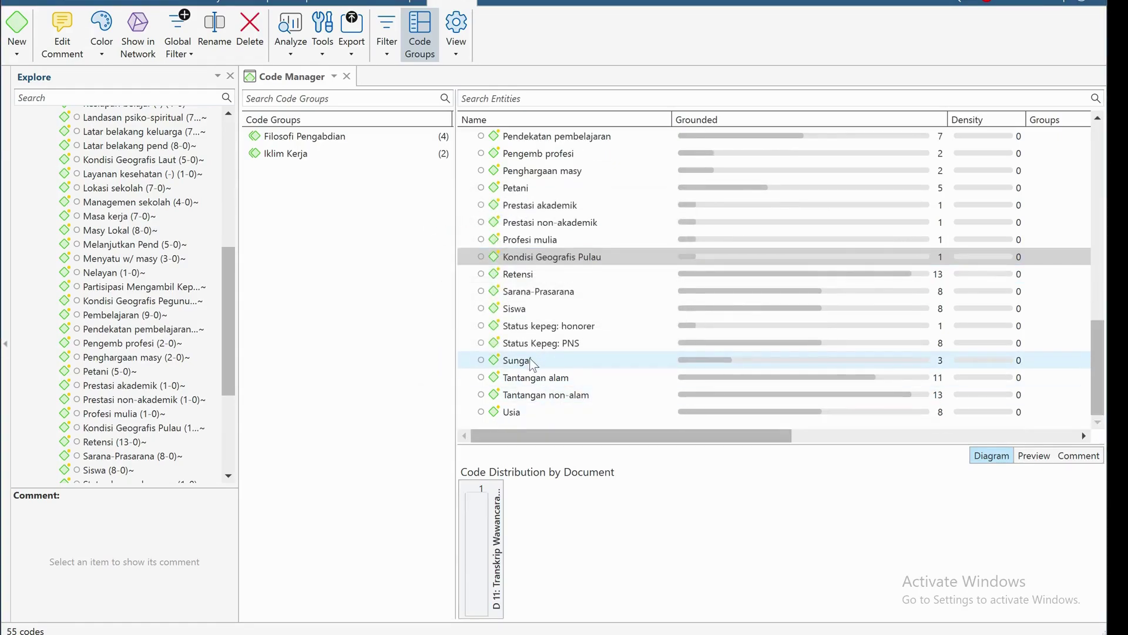
Rename the code Sungai as "Kondisi Geografis Sungai".
{"action": "left_click", "coordinate": [530, 359]}
{"action": "right_click", "coordinate": [530, 359]}
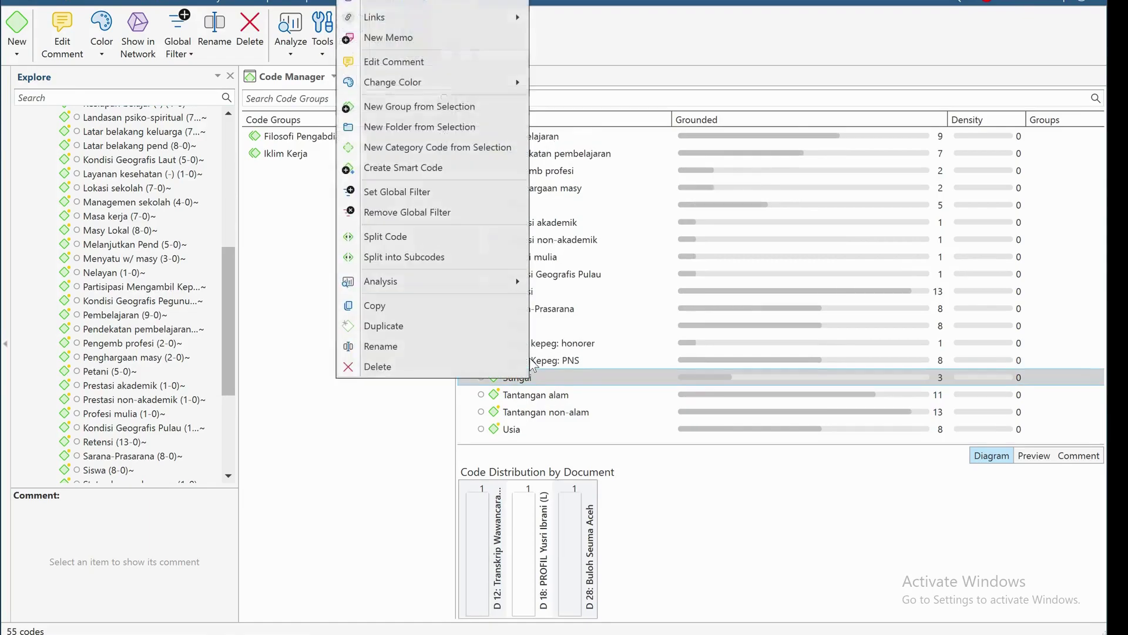
{"action": "left_click", "coordinate": [421, 348]}
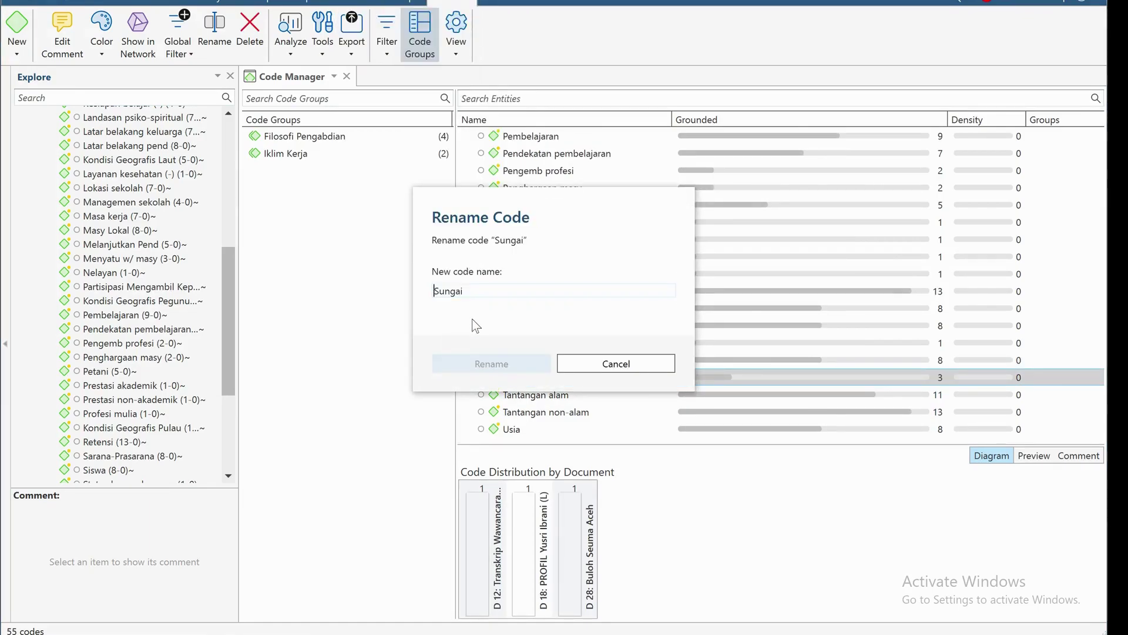
{"action": "type", "text": "Kondisi Geografis"}
{"action": "left_click", "coordinate": [546, 364]}
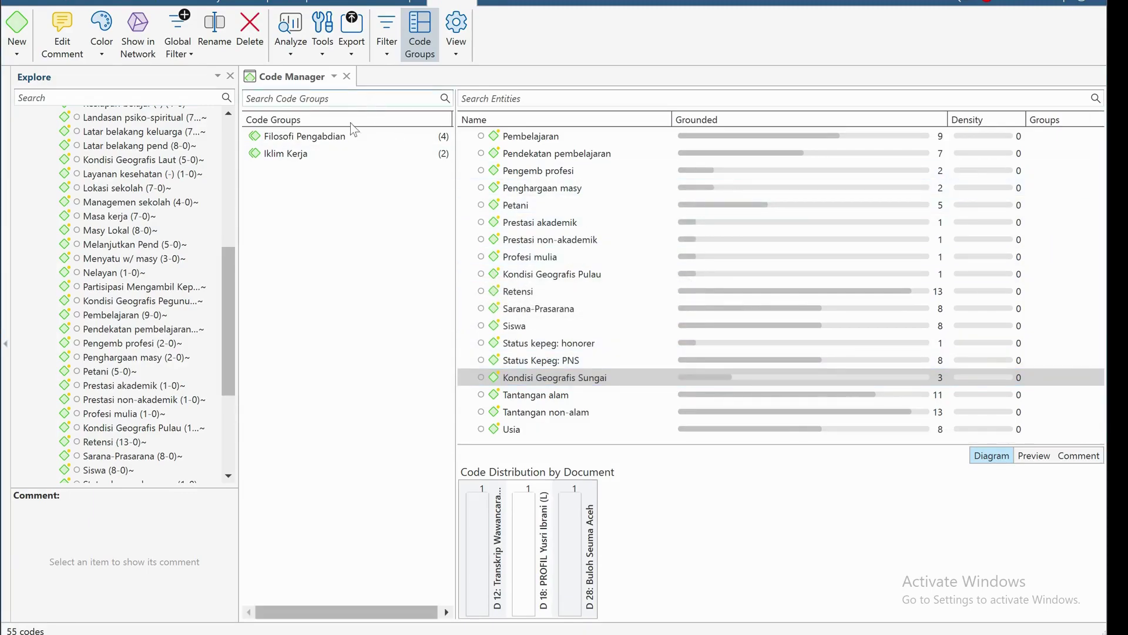
Sort the code list by name in ascending order and review the Kondisi Geografis codes together.
{"action": "scroll", "coordinate": [566, 287], "scroll_direction": "up", "scroll_amount": 12}
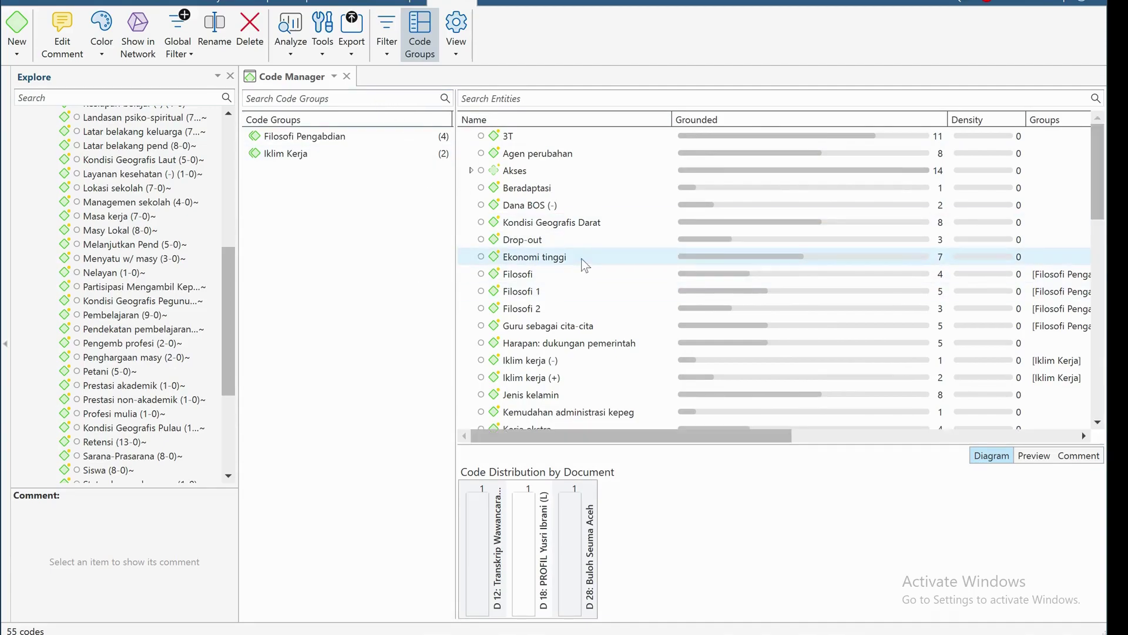
{"action": "left_click", "coordinate": [619, 120]}
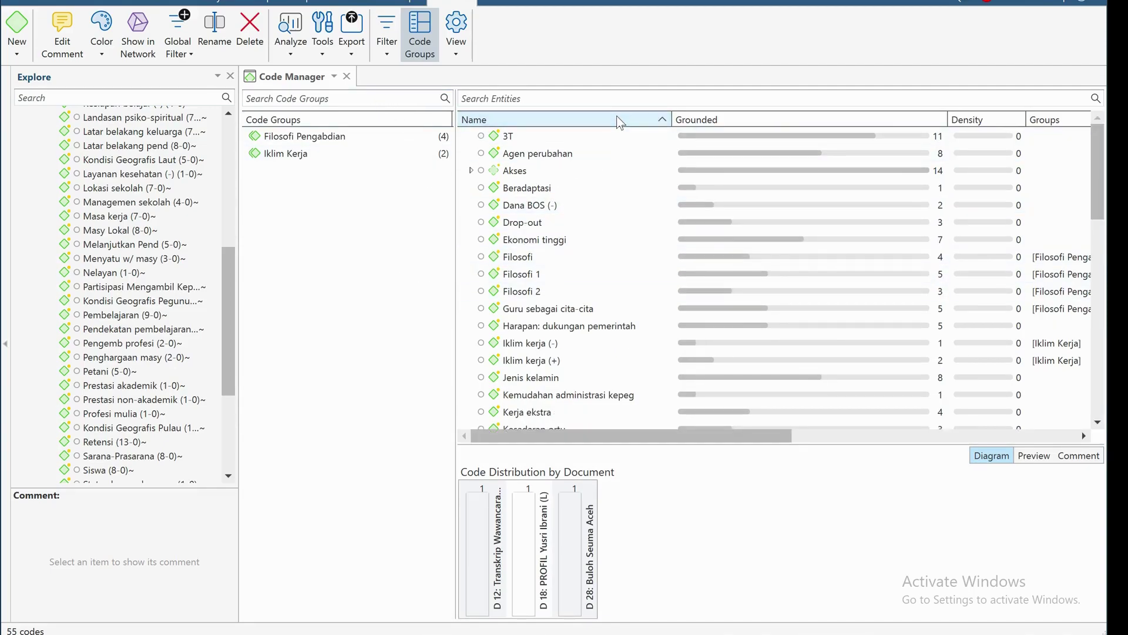
{"action": "left_click", "coordinate": [619, 121]}
{"action": "left_click", "coordinate": [619, 120]}
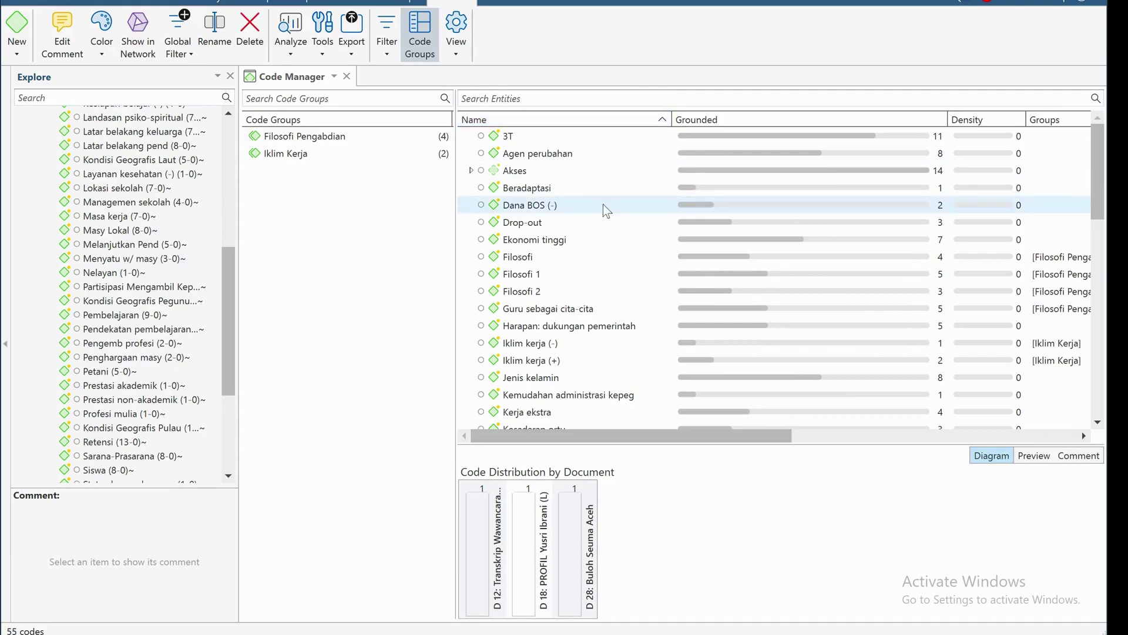
{"action": "scroll", "coordinate": [576, 207], "scroll_direction": "down", "scroll_amount": 1}
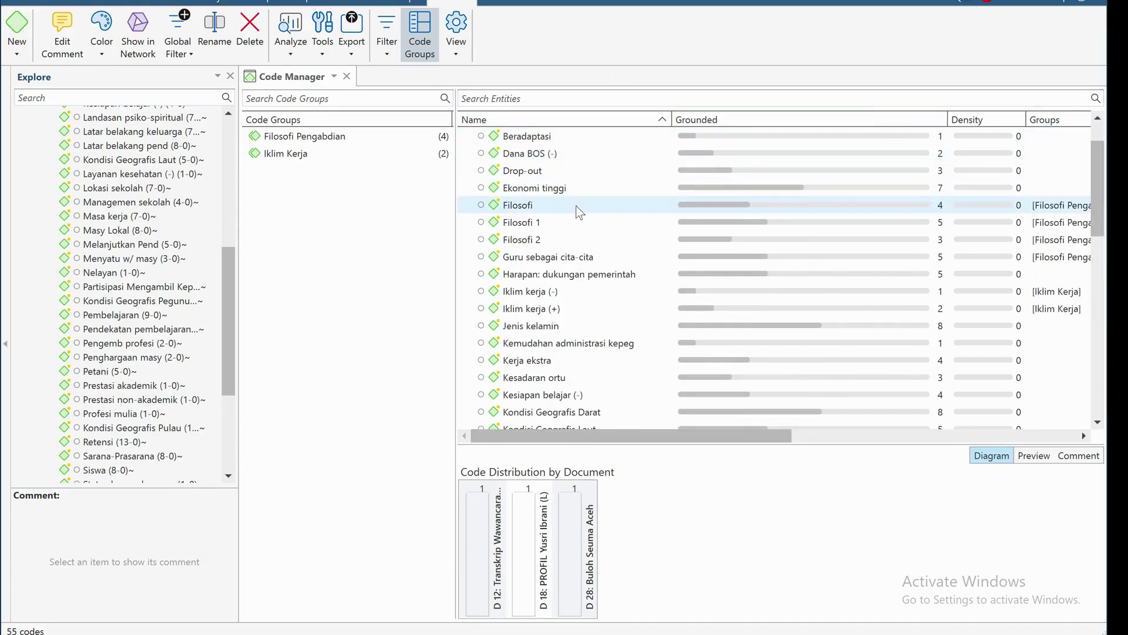
{"action": "scroll", "coordinate": [566, 277], "scroll_direction": "down", "scroll_amount": 3}
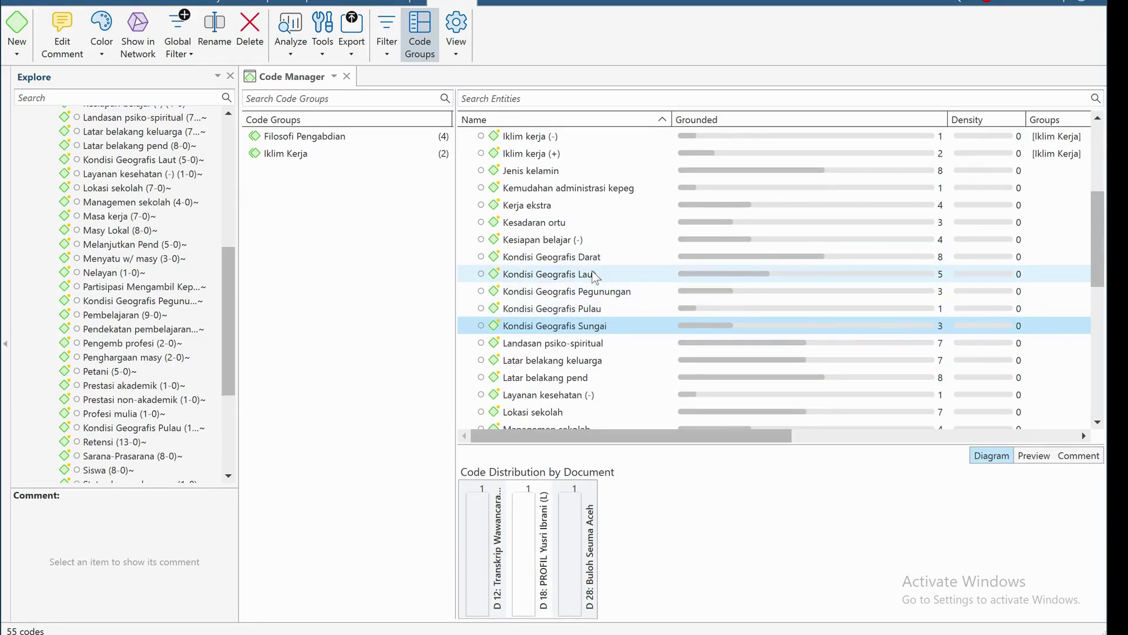
{"action": "scroll", "coordinate": [592, 285], "scroll_direction": "up", "scroll_amount": 1}
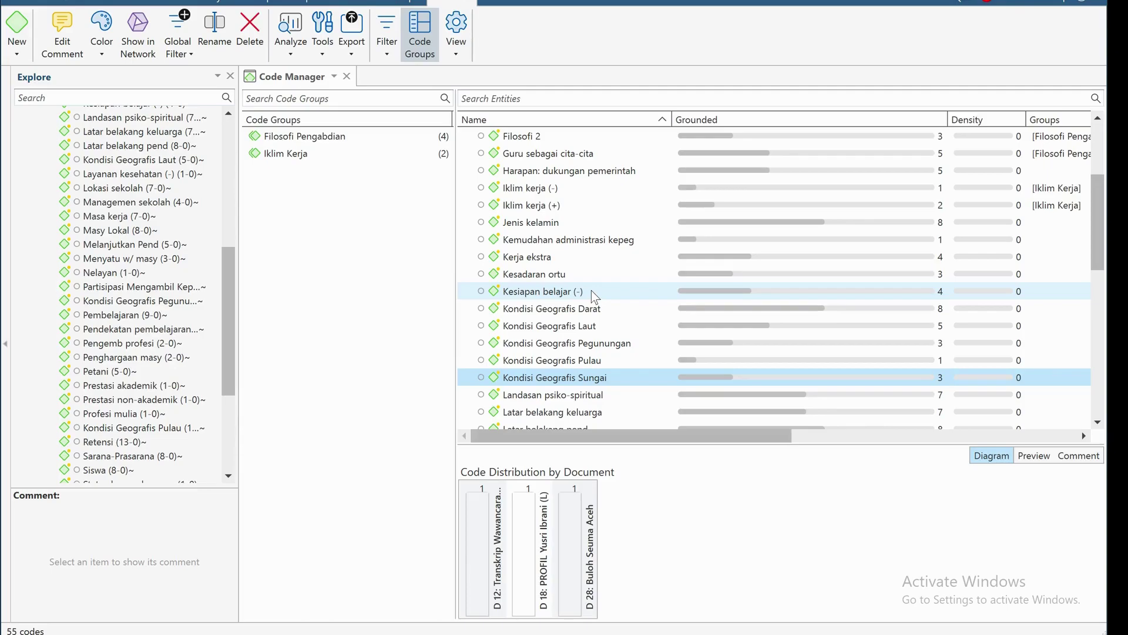
{"action": "scroll", "coordinate": [592, 291], "scroll_direction": "up", "scroll_amount": 3}
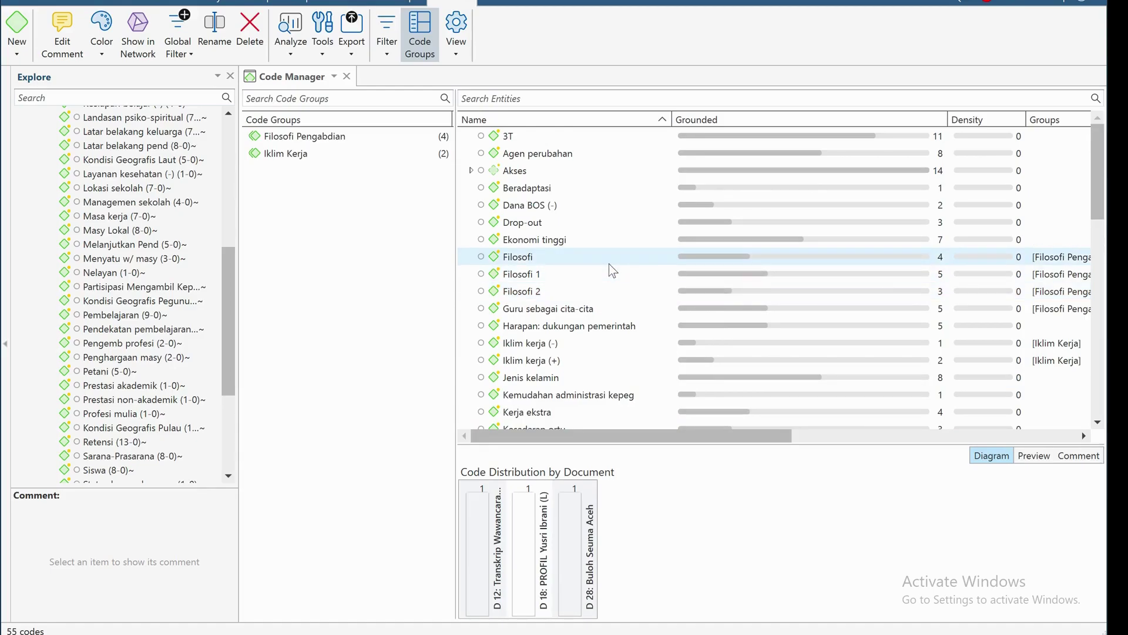
Change the color of the codes Filosofi, Filosofi 1, Filosofi 2 and Guru sebagai cita-cita to Red.
{"action": "left_click", "coordinate": [550, 257]}
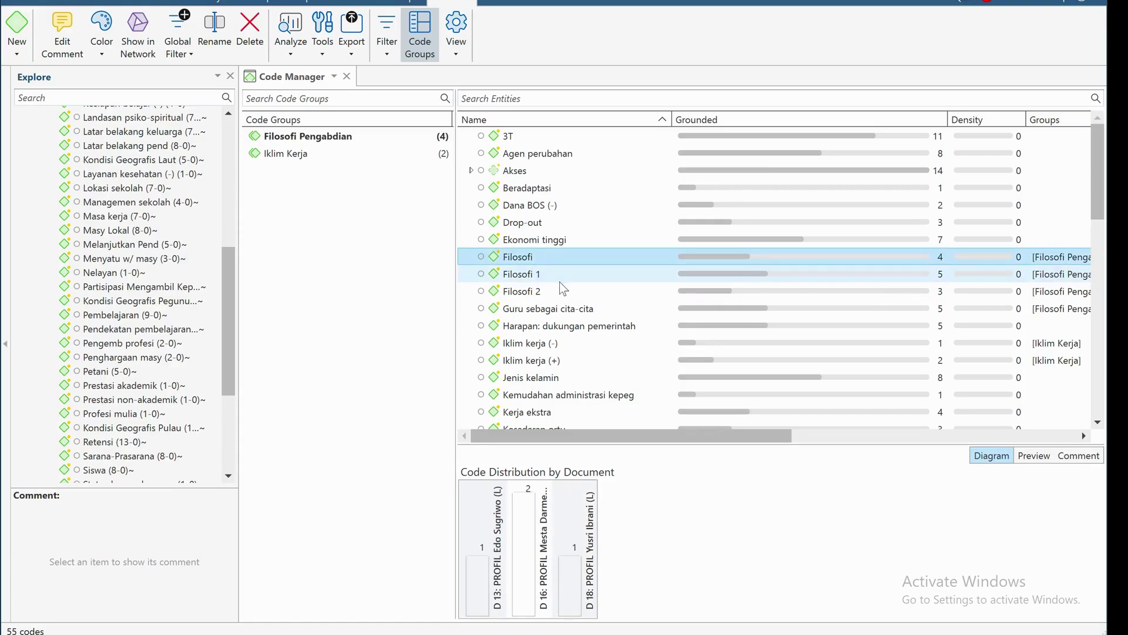
{"action": "left_click", "coordinate": [560, 275], "text": "ctrl"}
{"action": "left_click", "coordinate": [562, 290], "text": "ctrl"}
{"action": "left_click", "coordinate": [570, 303], "text": "ctrl"}
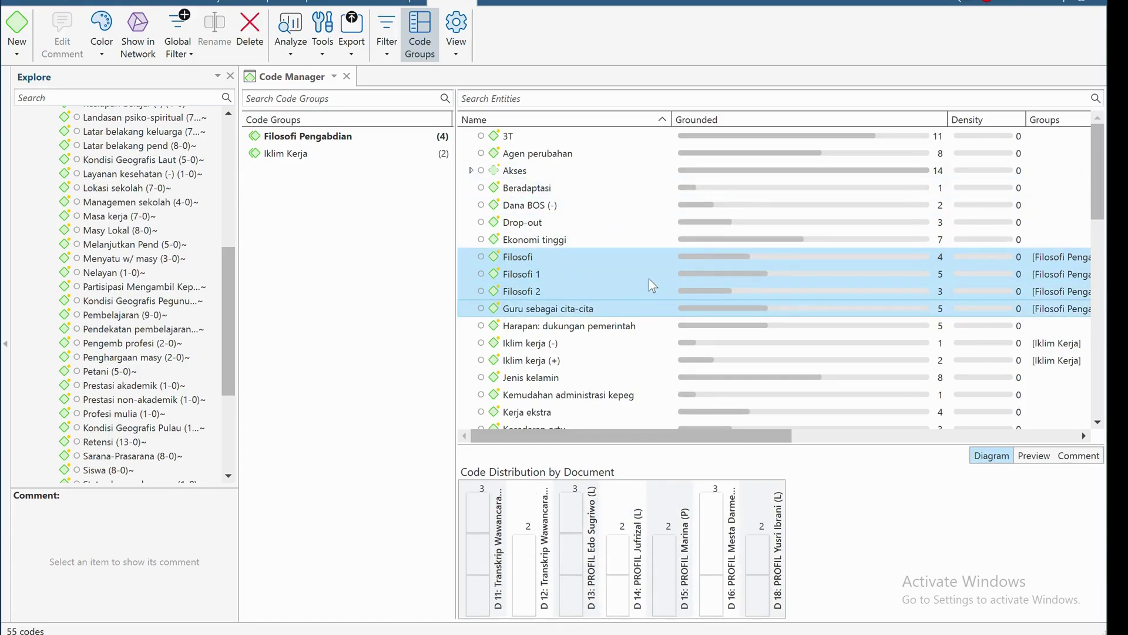
{"action": "right_click", "coordinate": [617, 274]}
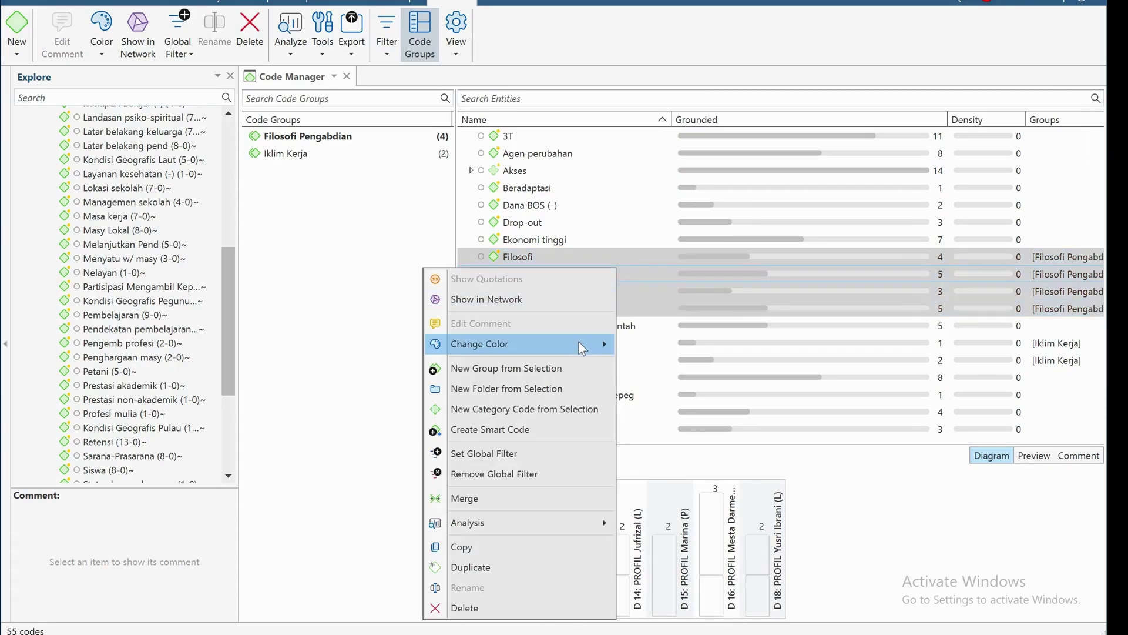
{"action": "mouse_move", "coordinate": [578, 341]}
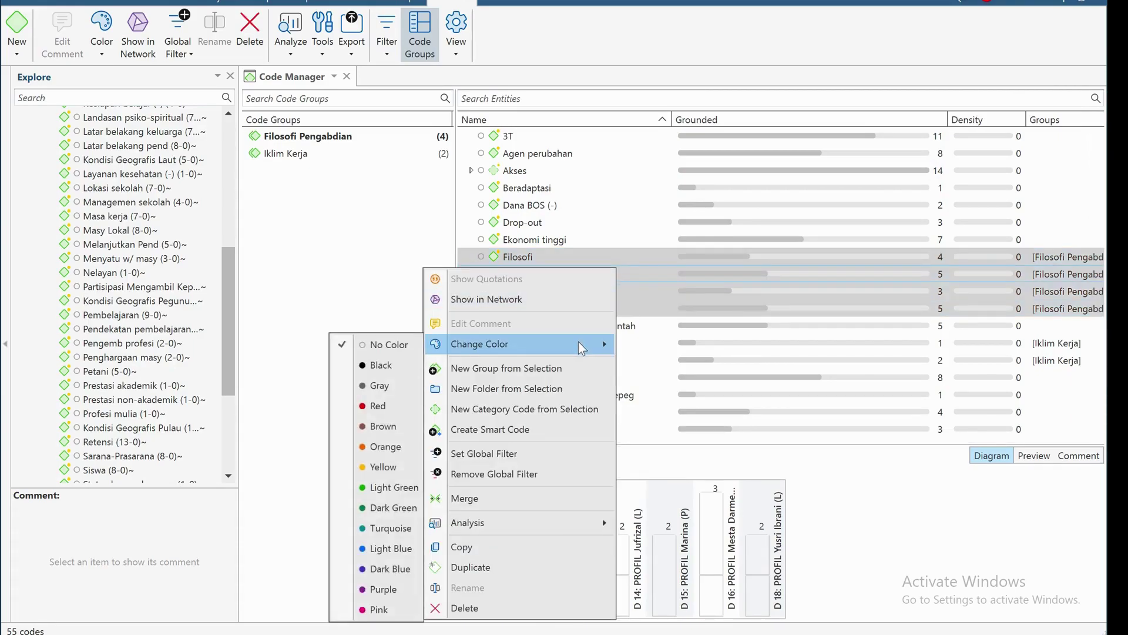
{"action": "left_click", "coordinate": [382, 401]}
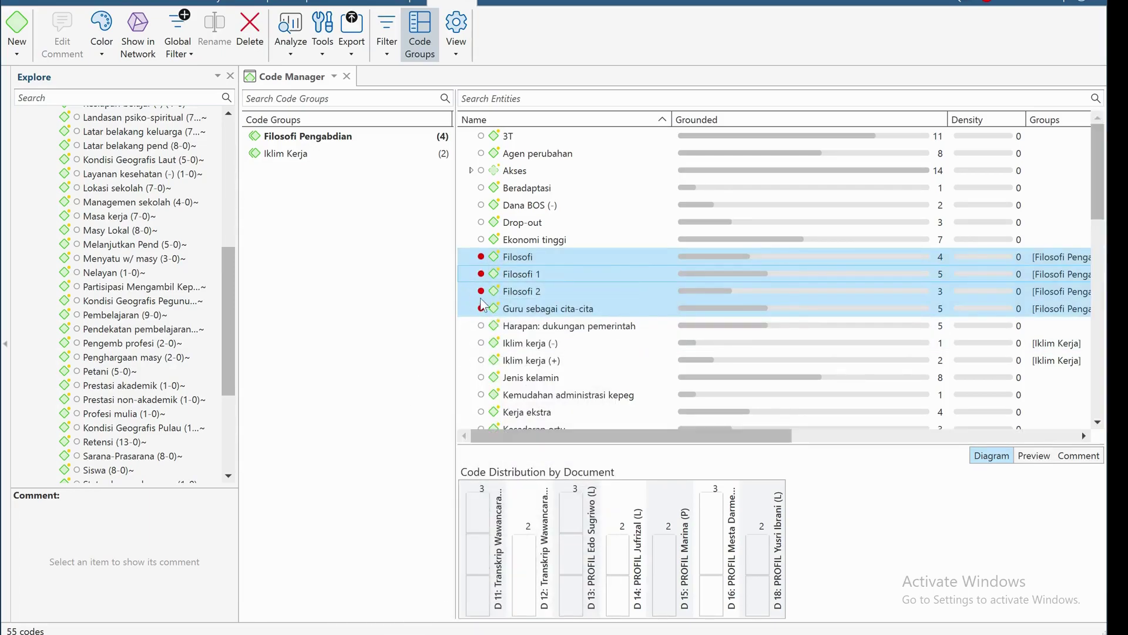
Change the color of the codes Iklim kerja (-) and Iklim kerja (+) to Light Blue.
{"action": "scroll", "coordinate": [563, 344], "scroll_direction": "down", "scroll_amount": 1}
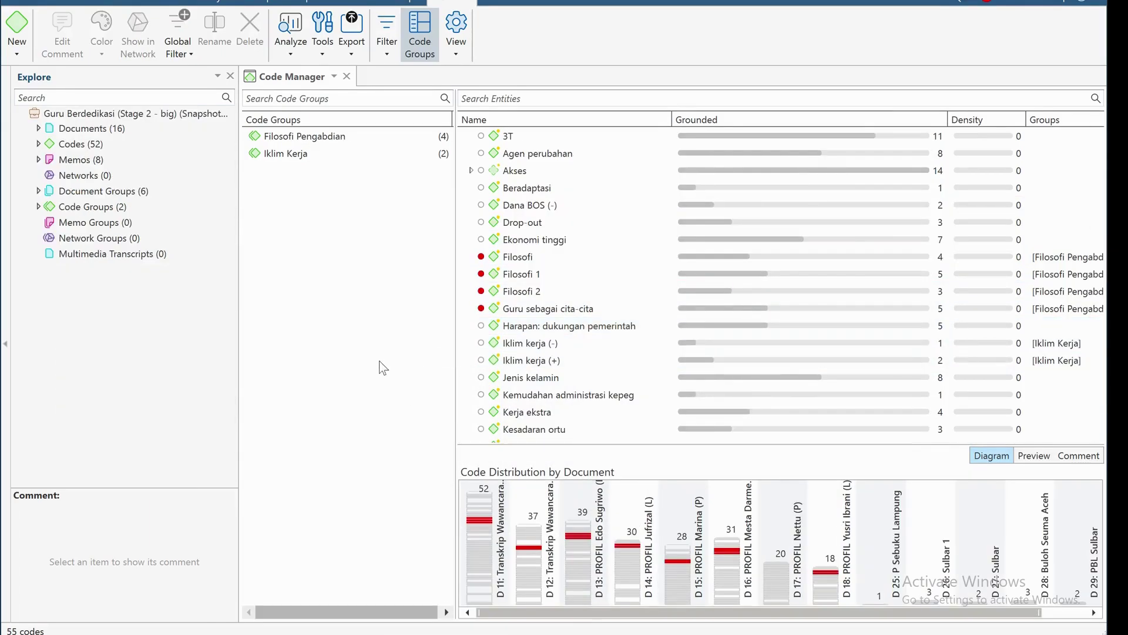
{"action": "left_click", "coordinate": [516, 346]}
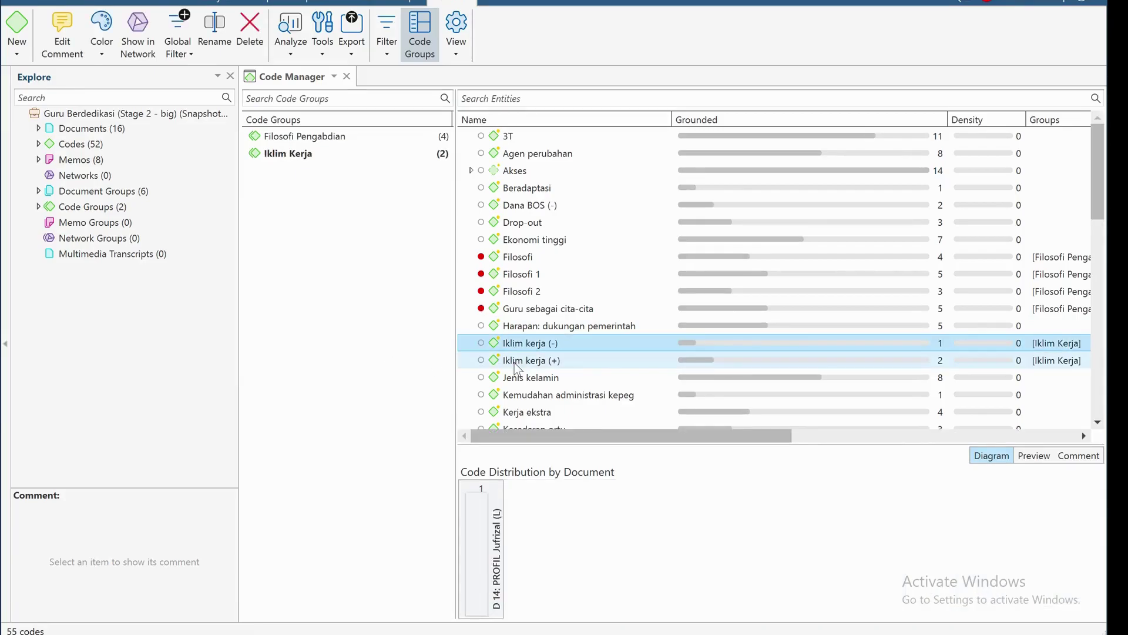
{"action": "left_click", "coordinate": [516, 360], "text": "ctrl"}
{"action": "right_click", "coordinate": [514, 360]}
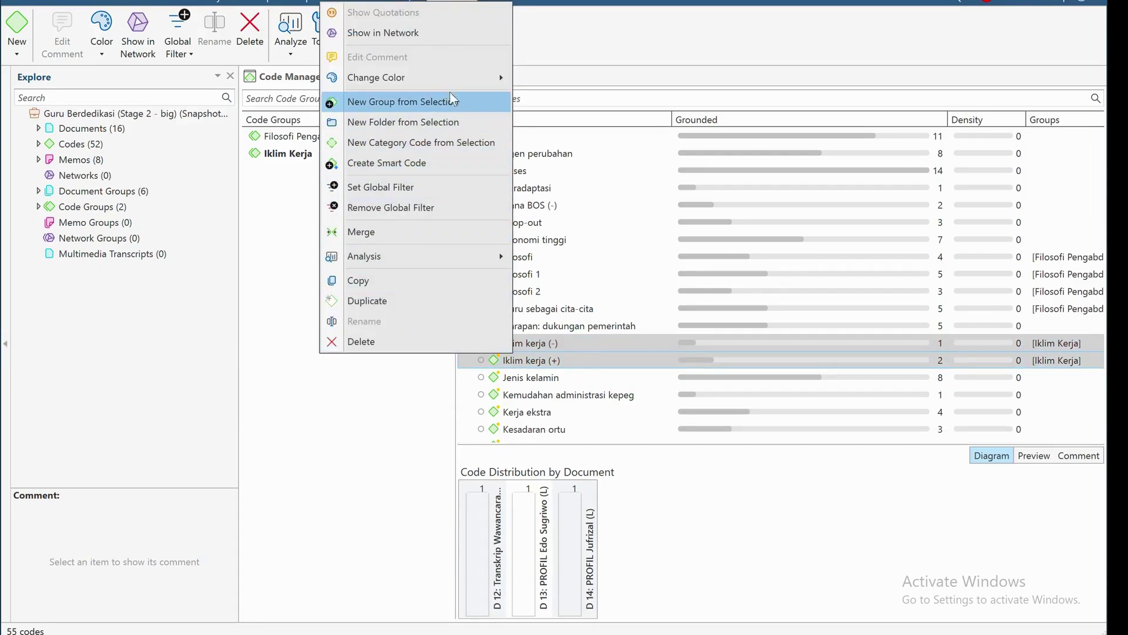
{"action": "mouse_move", "coordinate": [450, 81]}
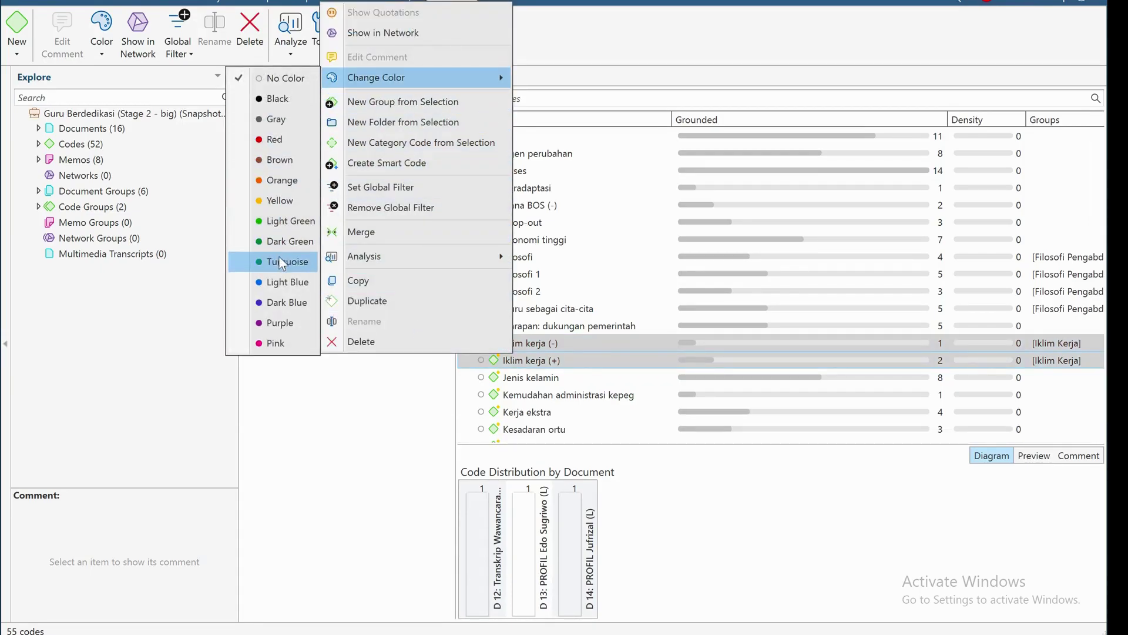
{"action": "left_click", "coordinate": [286, 278]}
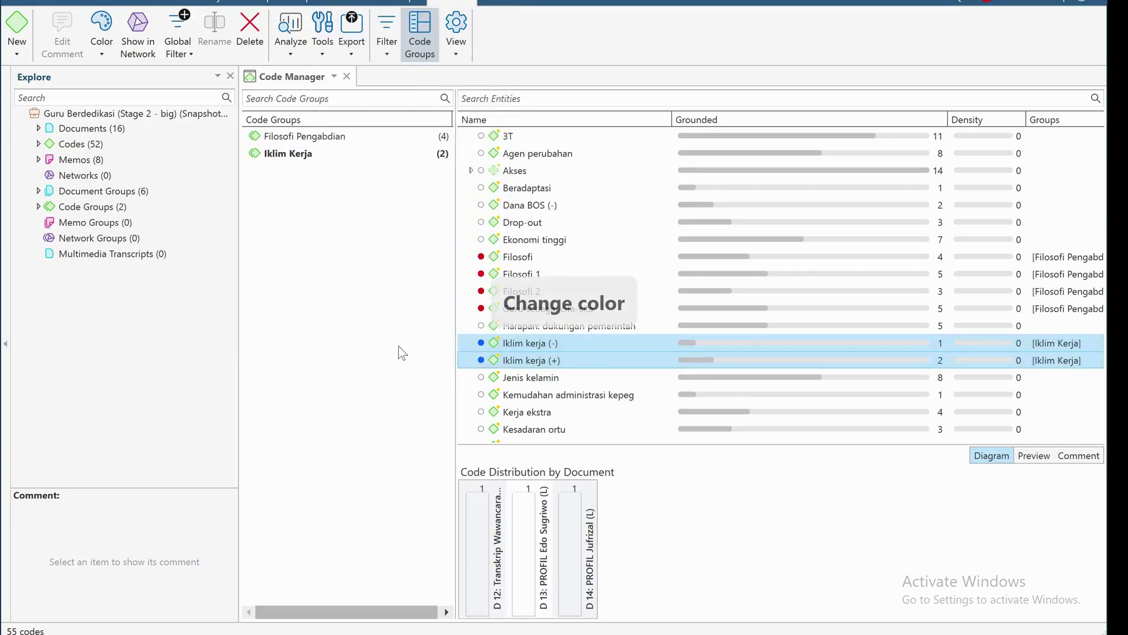
Change the color of the five Kondisi Geografis codes, Darat, Laut, Pegunungan, Pulau and Sungai, to Light Green.
{"action": "scroll", "coordinate": [616, 375], "scroll_direction": "down", "scroll_amount": 5}
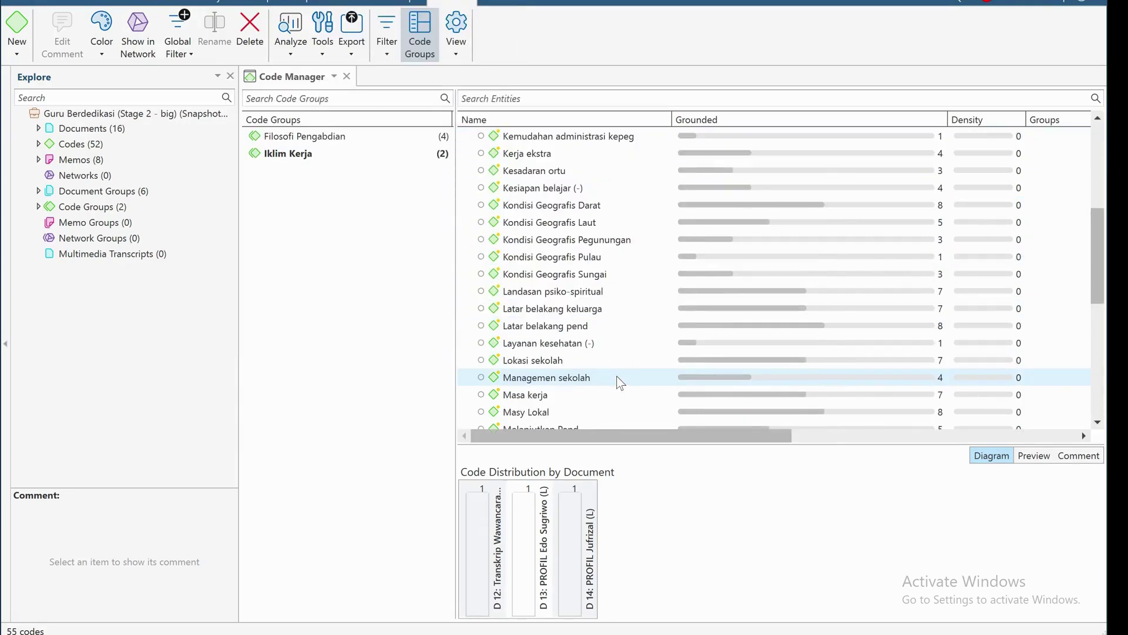
{"action": "left_click", "coordinate": [612, 207]}
{"action": "left_click", "coordinate": [605, 225], "text": "ctrl"}
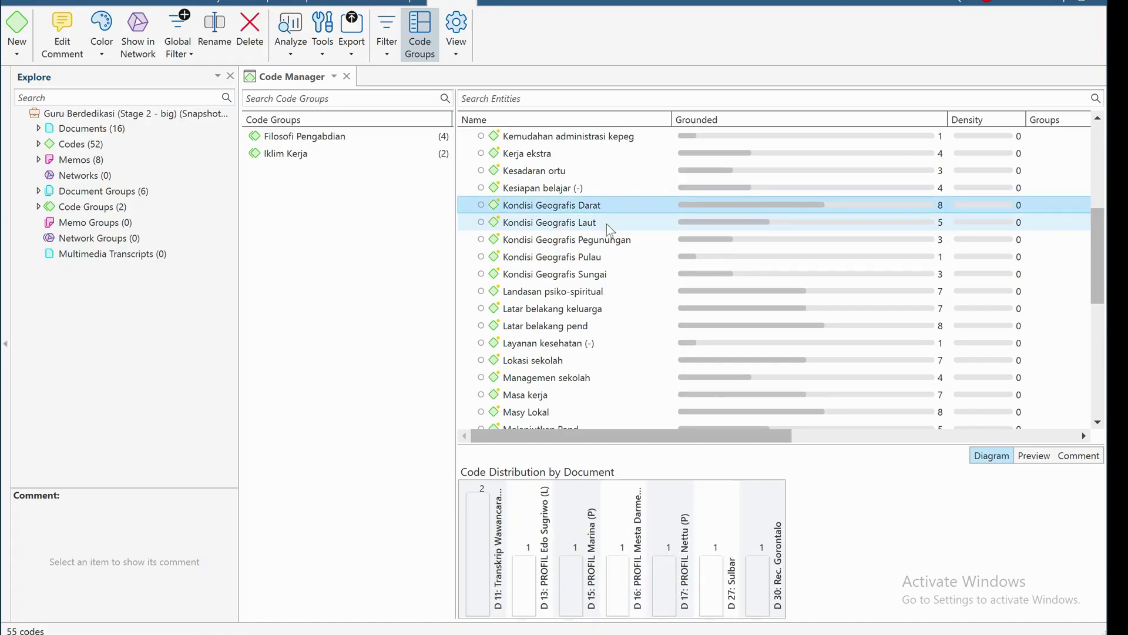
{"action": "left_click_drag", "start_coordinate": [613, 245], "coordinate": [602, 268]}
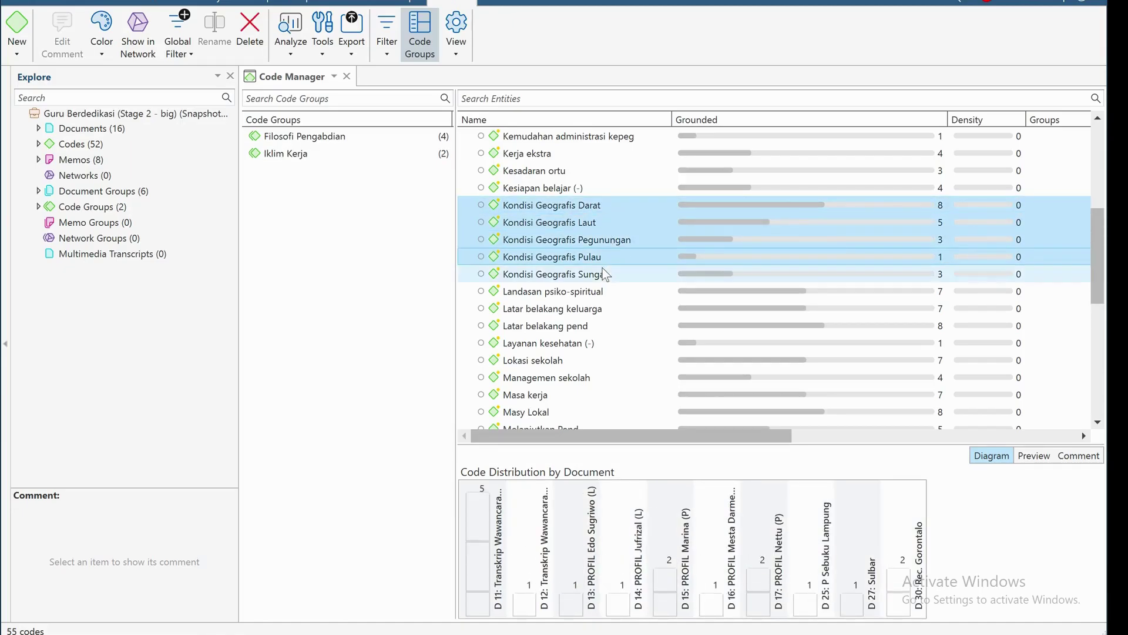
{"action": "right_click", "coordinate": [565, 227]}
{"action": "mouse_move", "coordinate": [505, 302]}
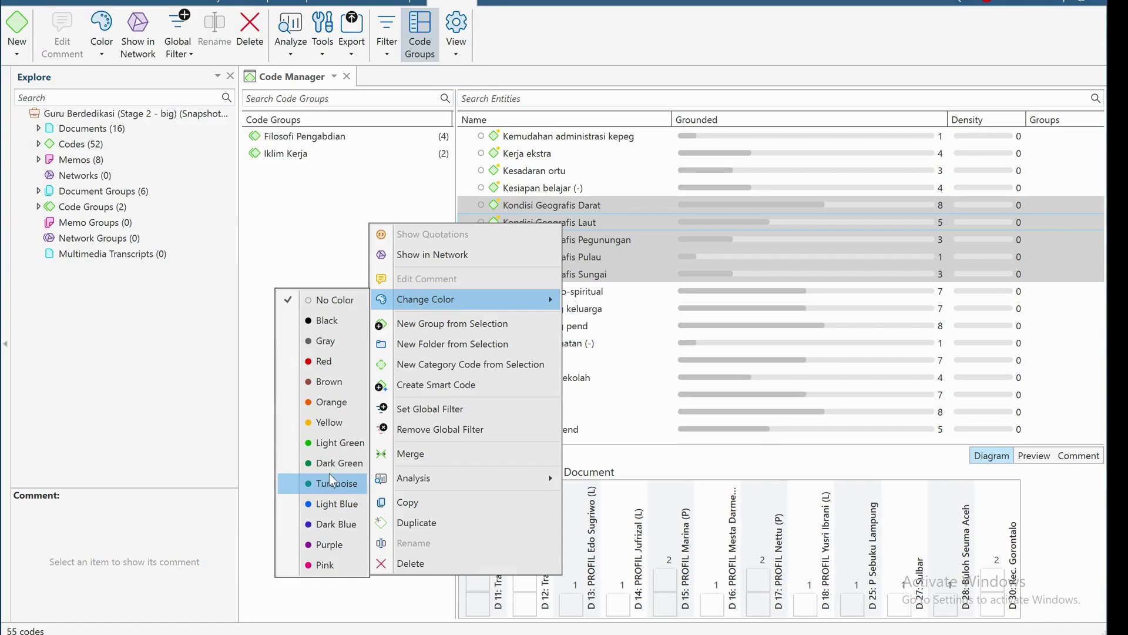
{"action": "left_click", "coordinate": [334, 446]}
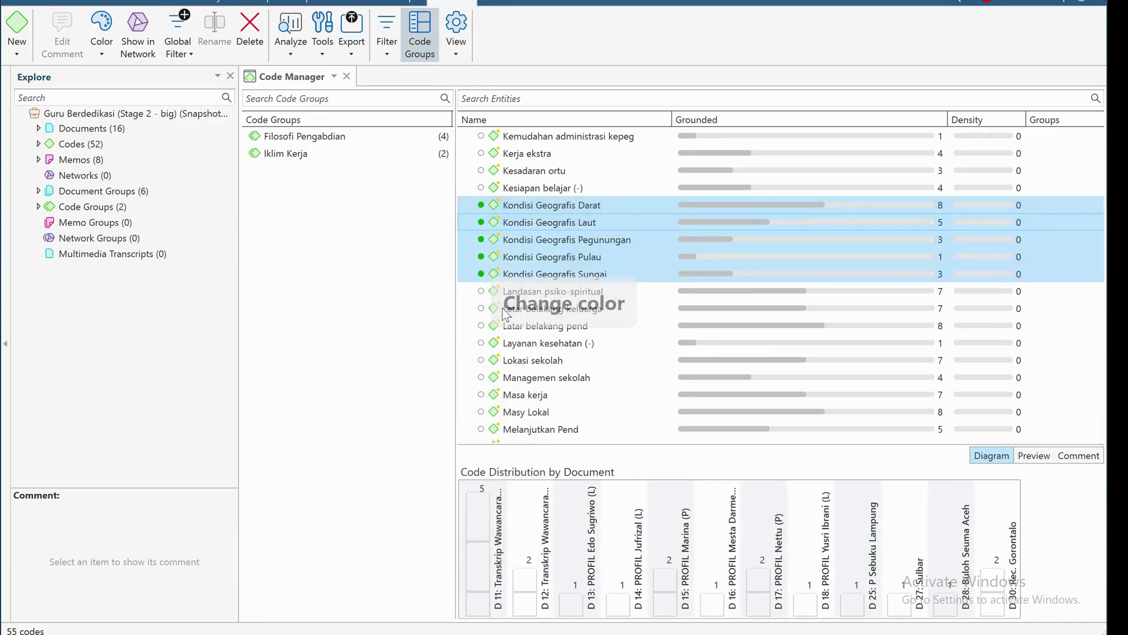
{"action": "scroll", "coordinate": [503, 308], "scroll_direction": "up", "scroll_amount": 1}
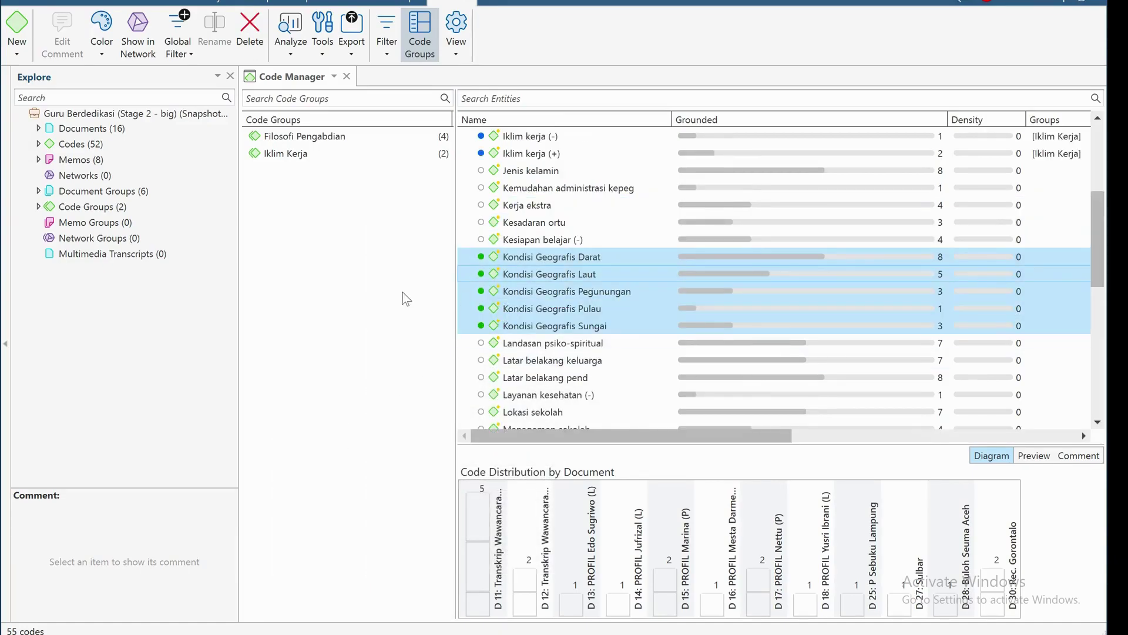
Expand the Codes and Code Groups branches of the project tree and review the code colors and groups there.
{"action": "left_click", "coordinate": [39, 144]}
{"action": "scroll", "coordinate": [76, 194], "scroll_direction": "down", "scroll_amount": 2}
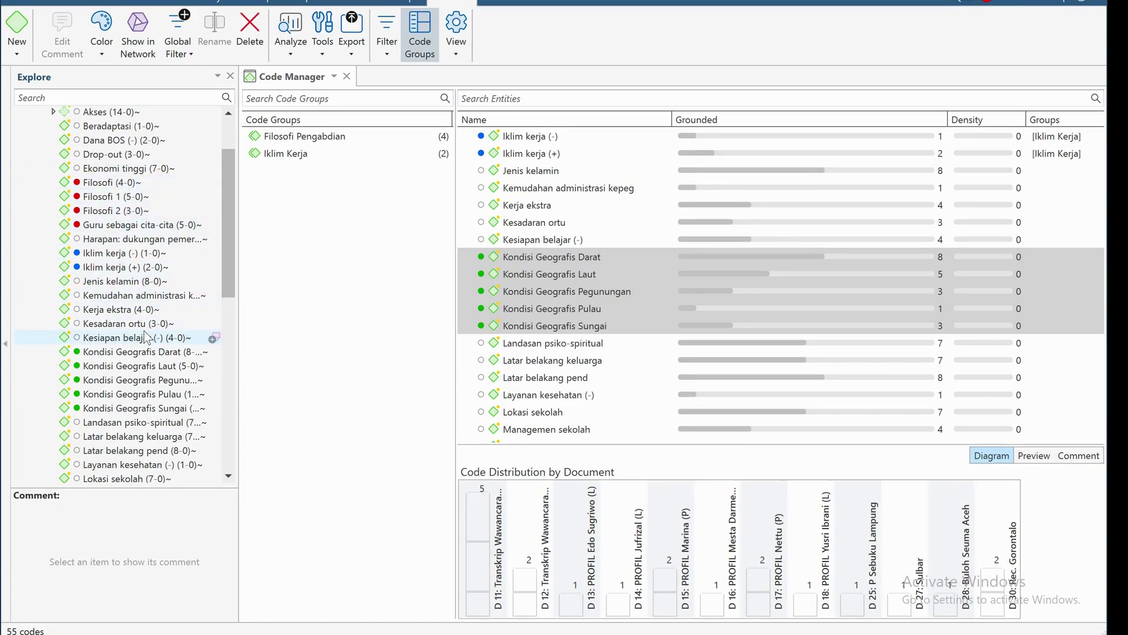
{"action": "scroll", "coordinate": [147, 337], "scroll_direction": "down", "scroll_amount": 9}
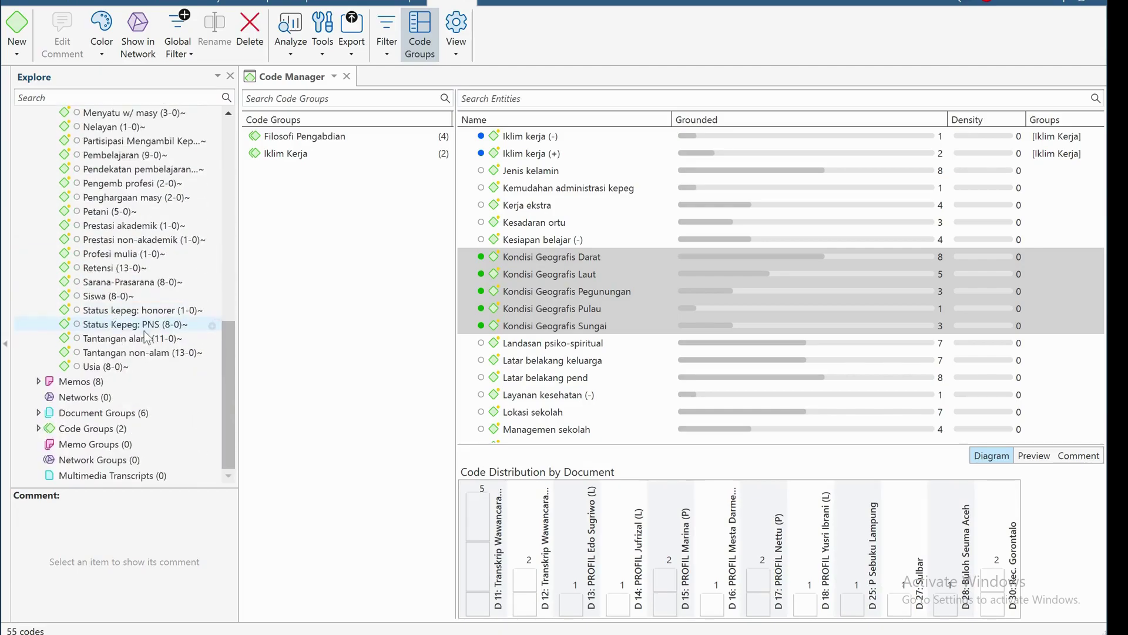
{"action": "left_click", "coordinate": [39, 428]}
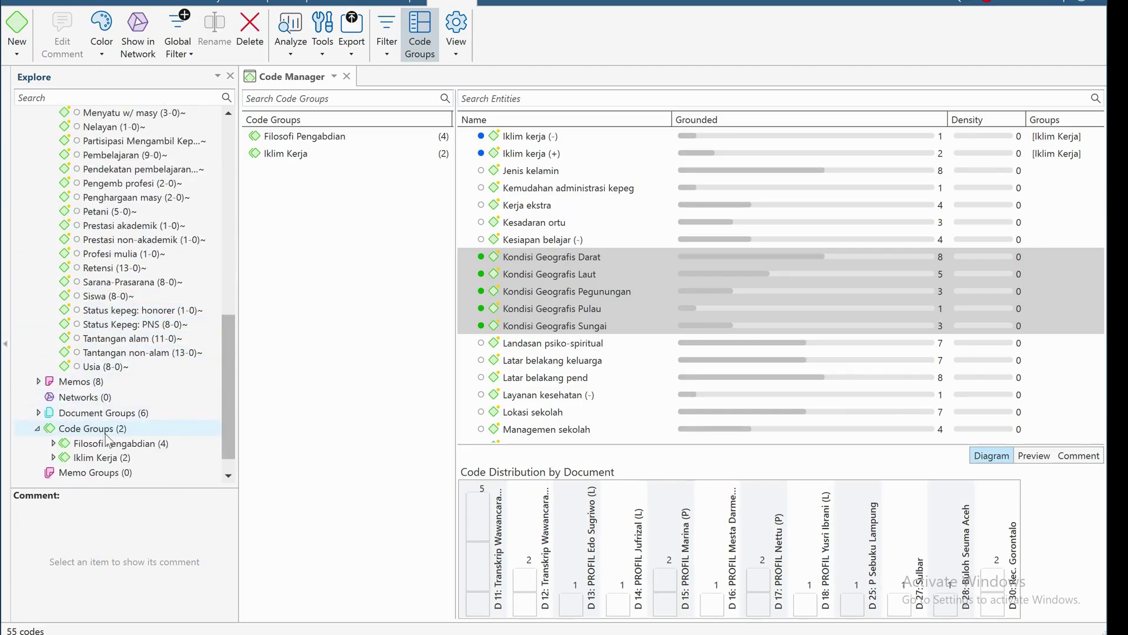
{"action": "scroll", "coordinate": [142, 440], "scroll_direction": "down", "scroll_amount": 1}
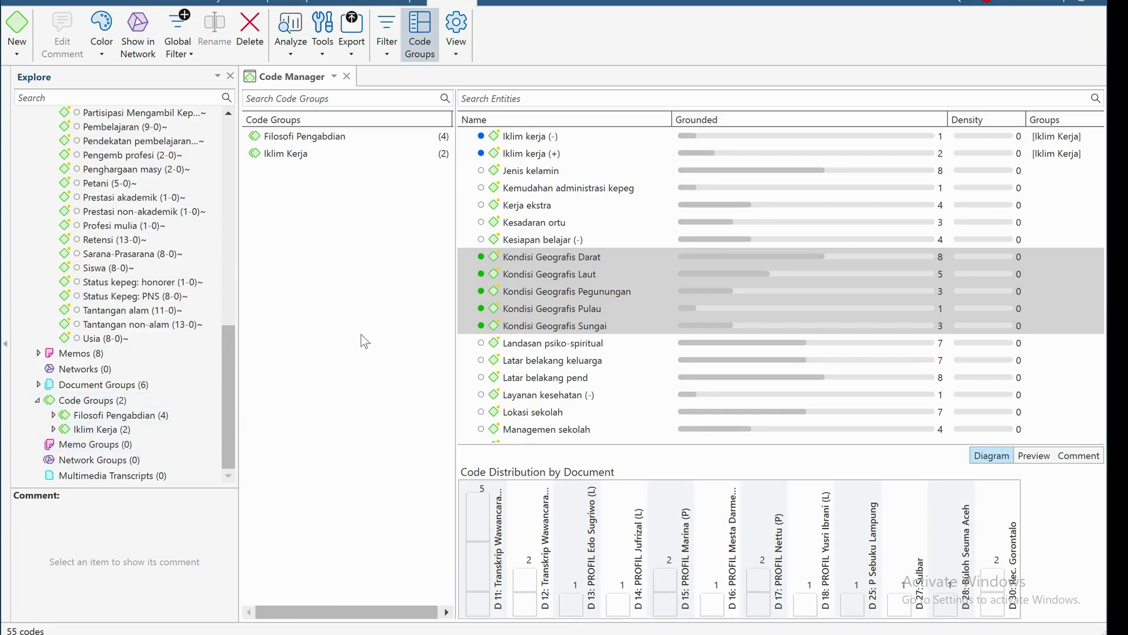
{"action": "scroll", "coordinate": [145, 248], "scroll_direction": "up", "scroll_amount": 10}
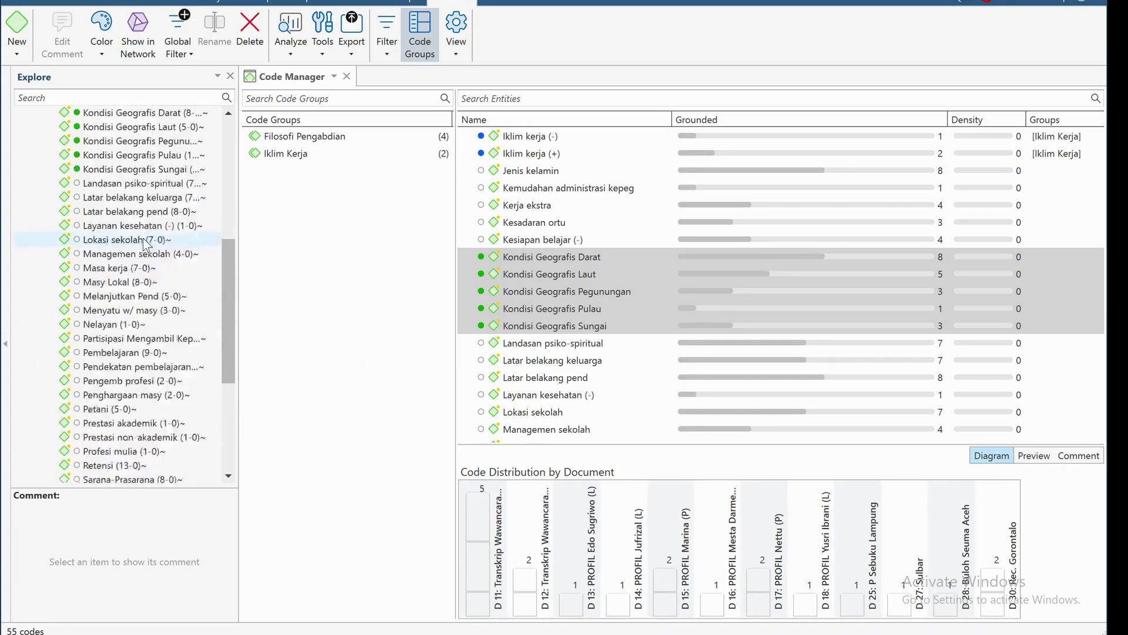